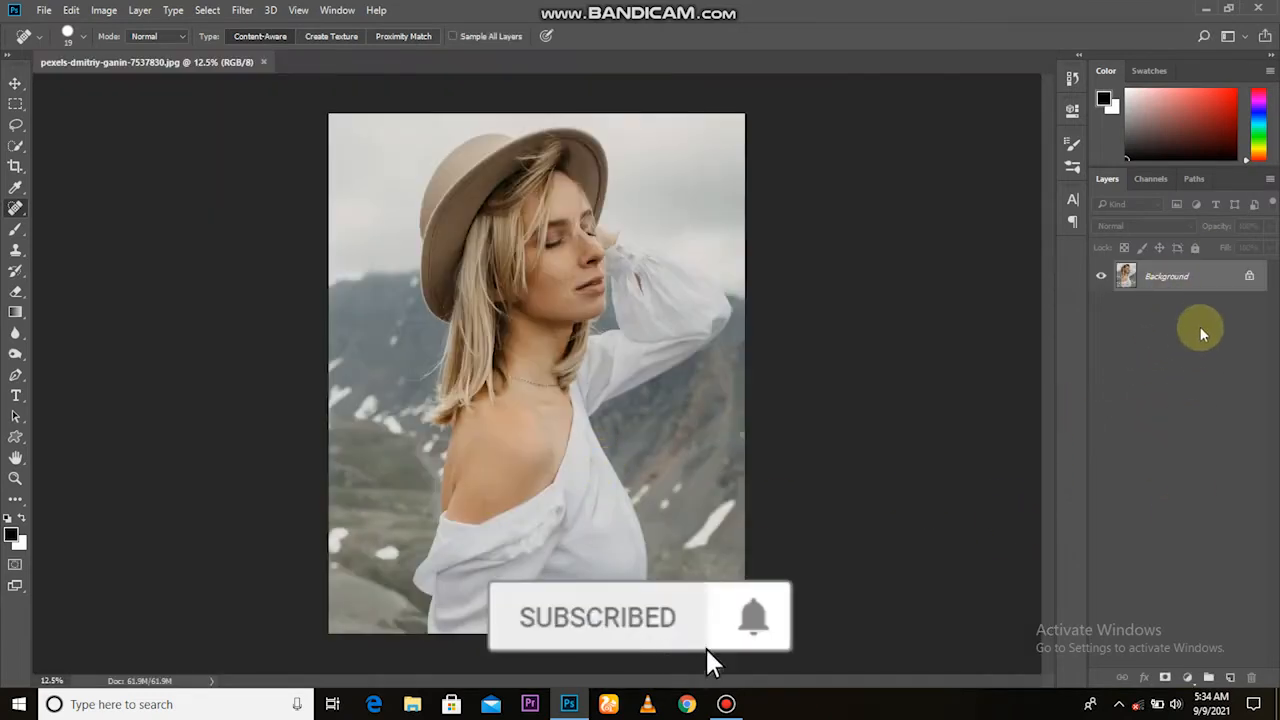
- Duplicate the Background layer and open the Camera Raw Filter on the copy
drag(1180, 294, 1230, 677)
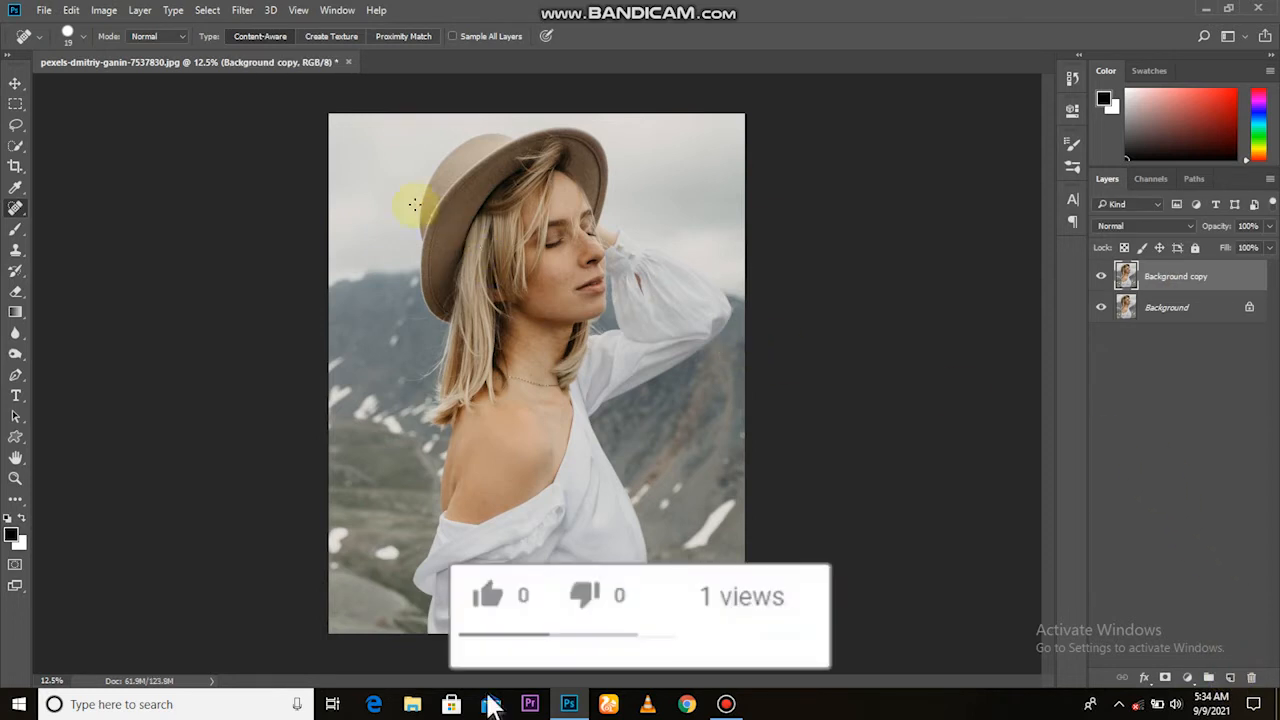
click(242, 10)
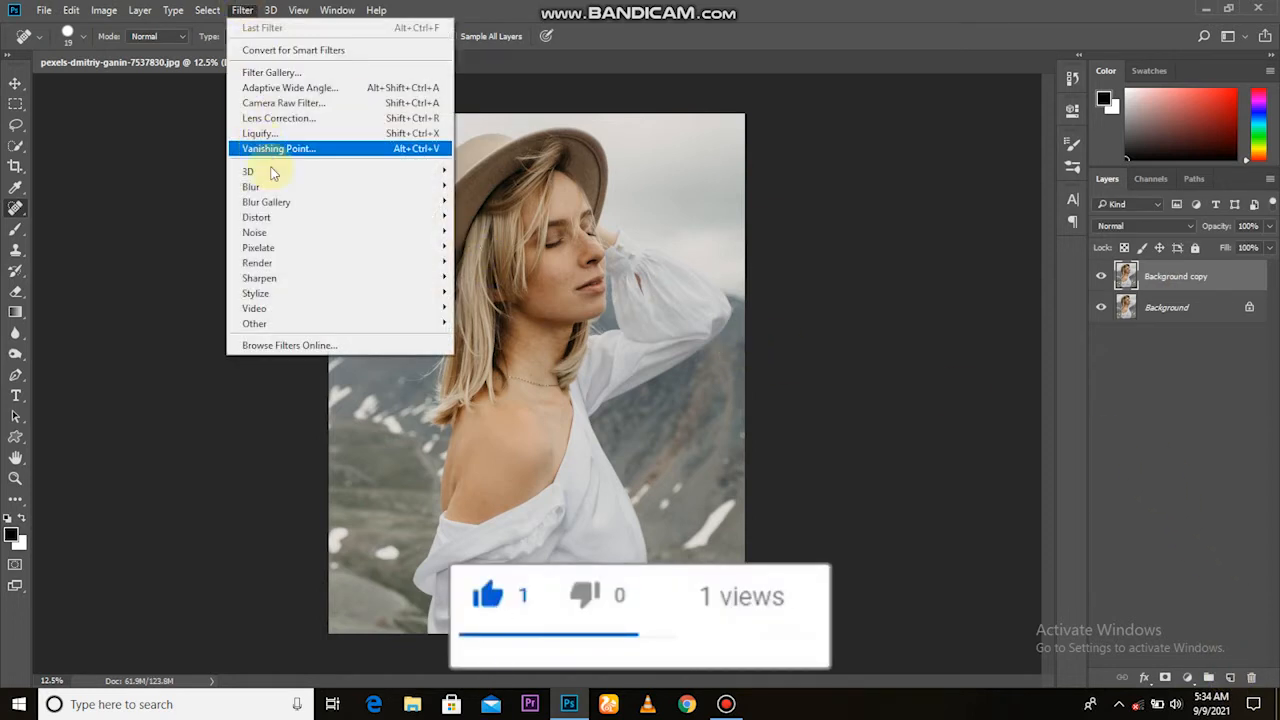
click(290, 103)
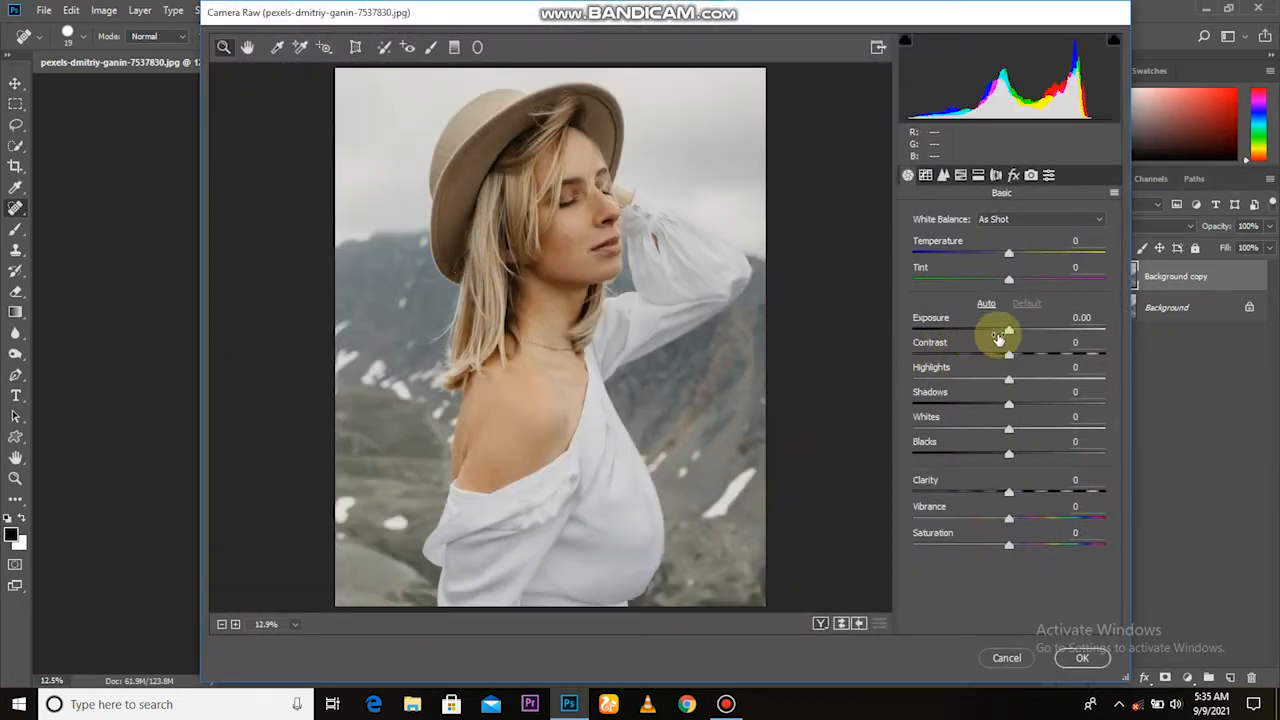
- Set exposure to -0.10, contrast +23, highlights -30, shadows -21, clarity +25, vibrance -22, and the post-crop vignetting amount to -19
drag(1018, 334, 989, 432)
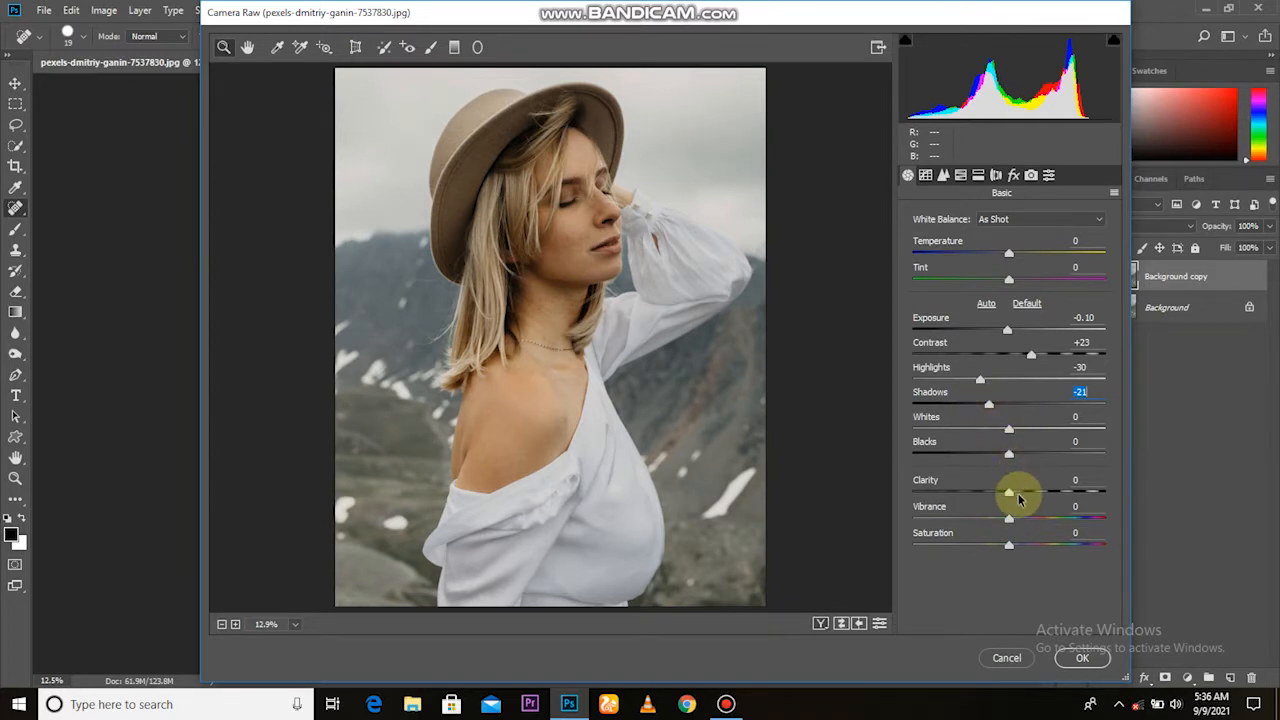
drag(1009, 493, 1024, 493)
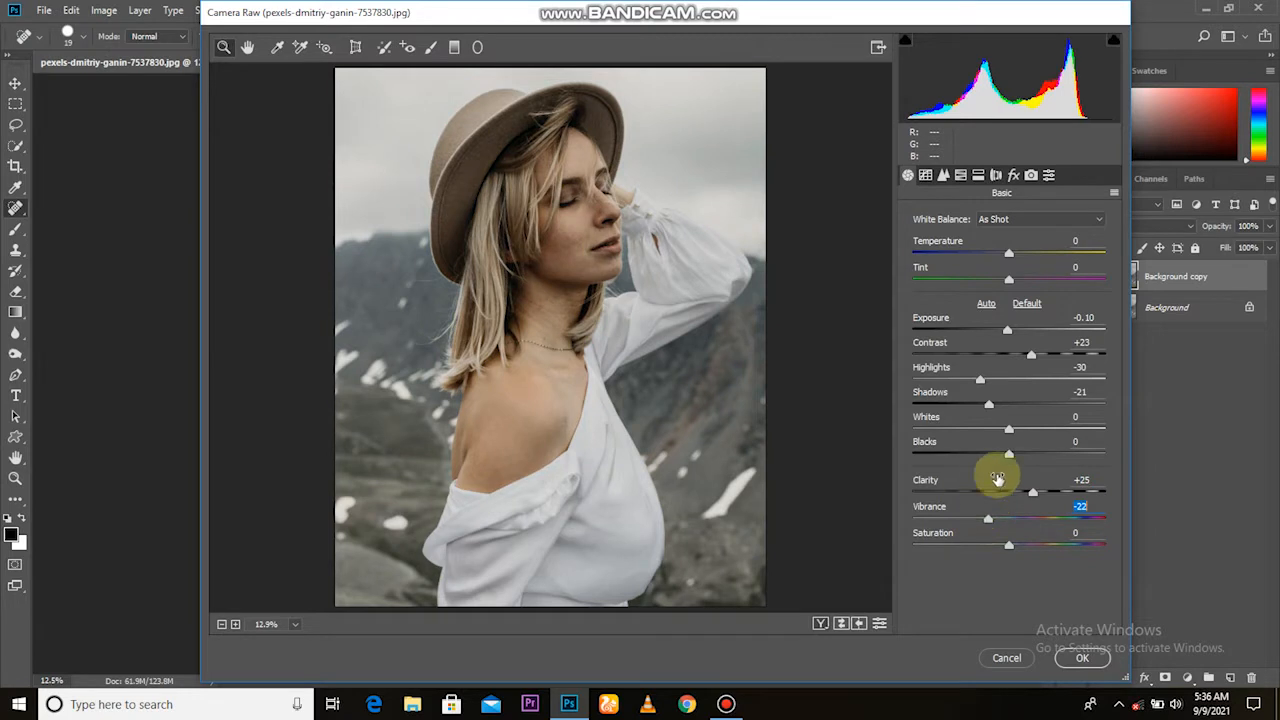
click(1013, 175)
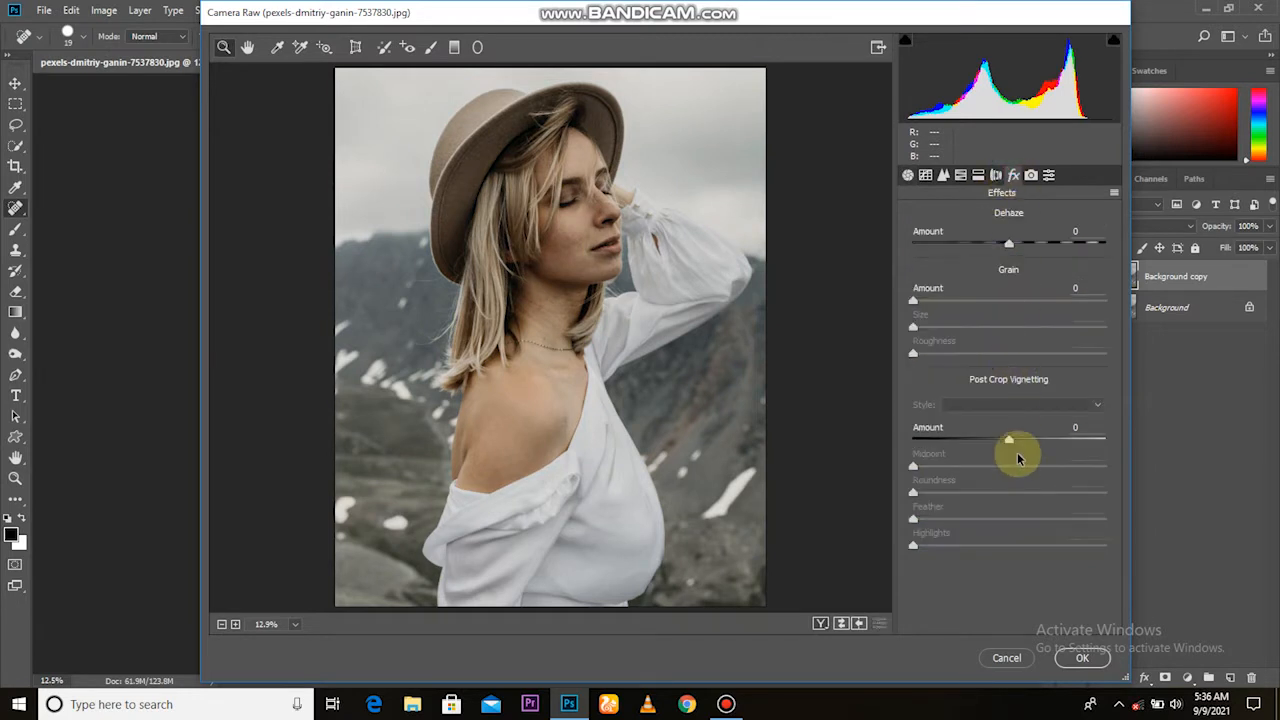
drag(1010, 445, 991, 443)
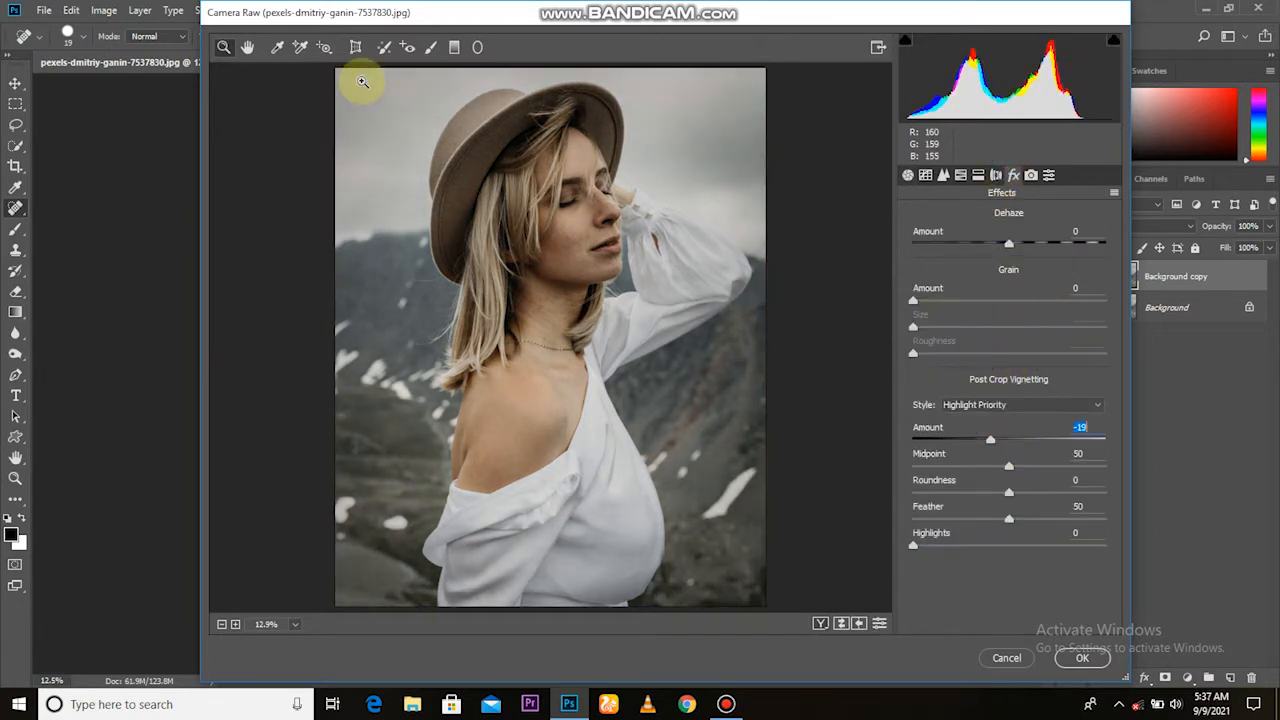
- Draw three graduated filters running inward from the photo's left edge, lower-right corner and upper-left corner
click(452, 48)
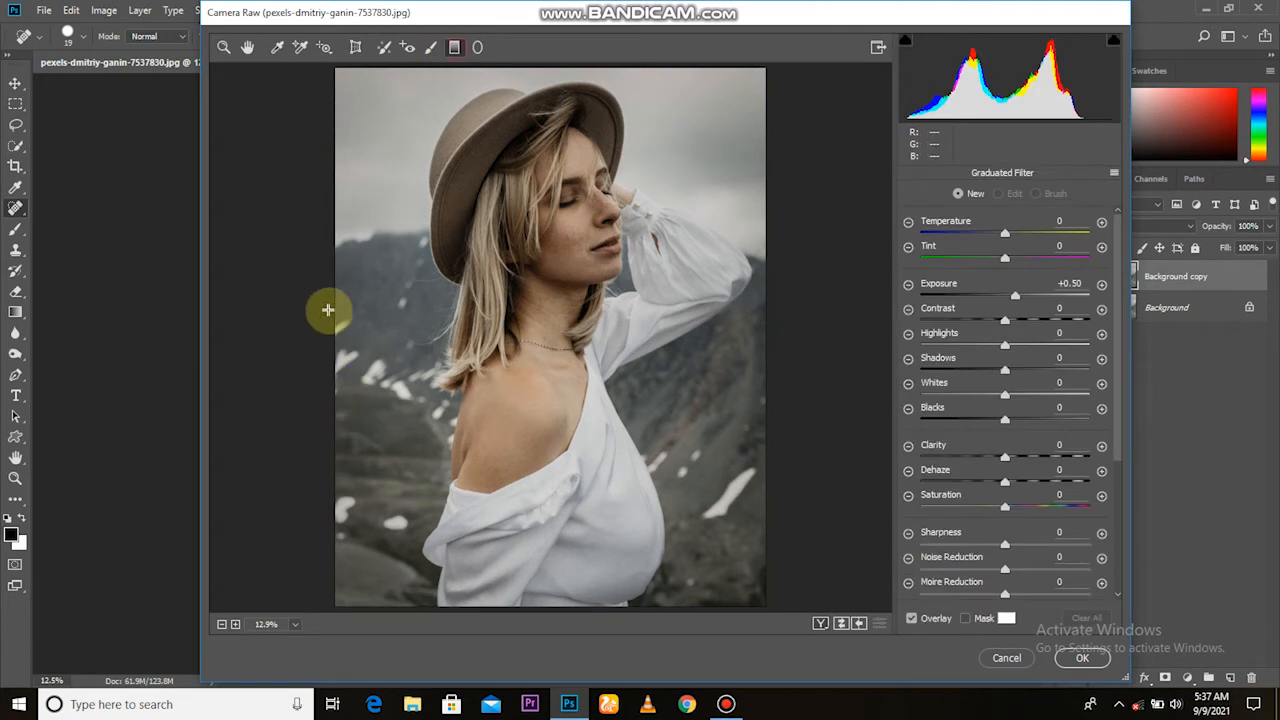
drag(330, 307, 506, 303)
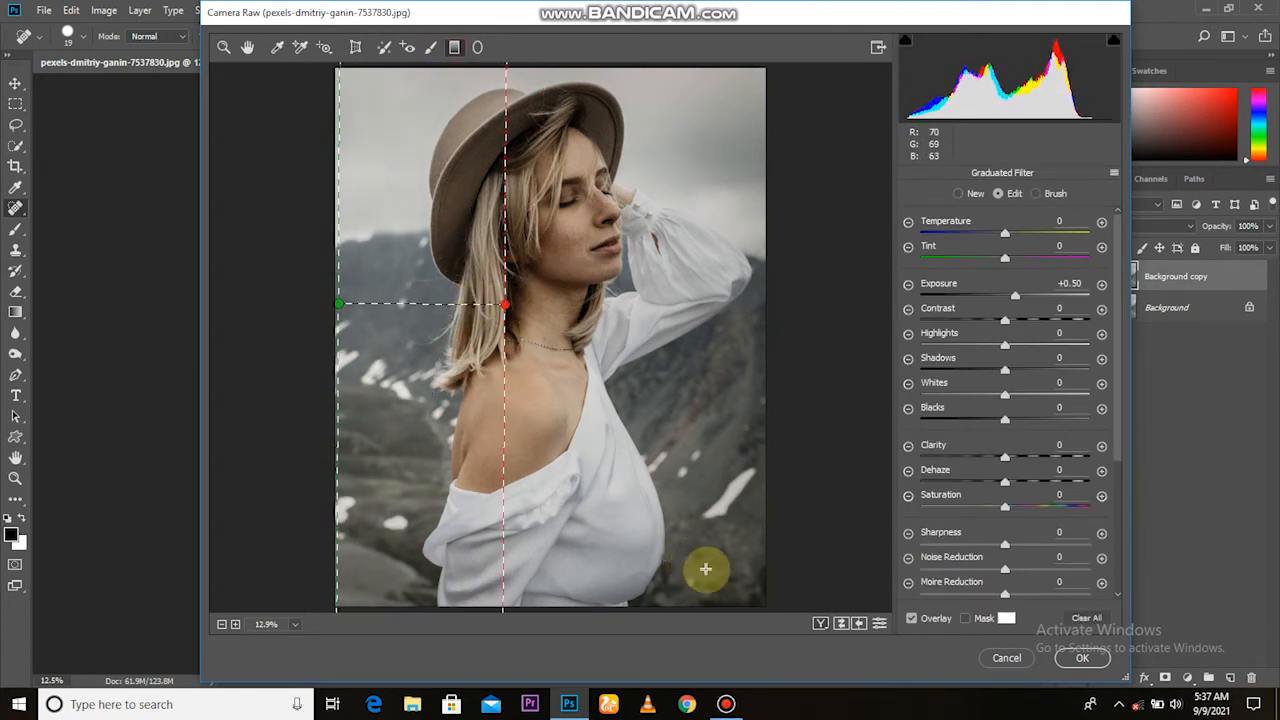
drag(748, 594, 620, 356)
drag(361, 70, 487, 171)
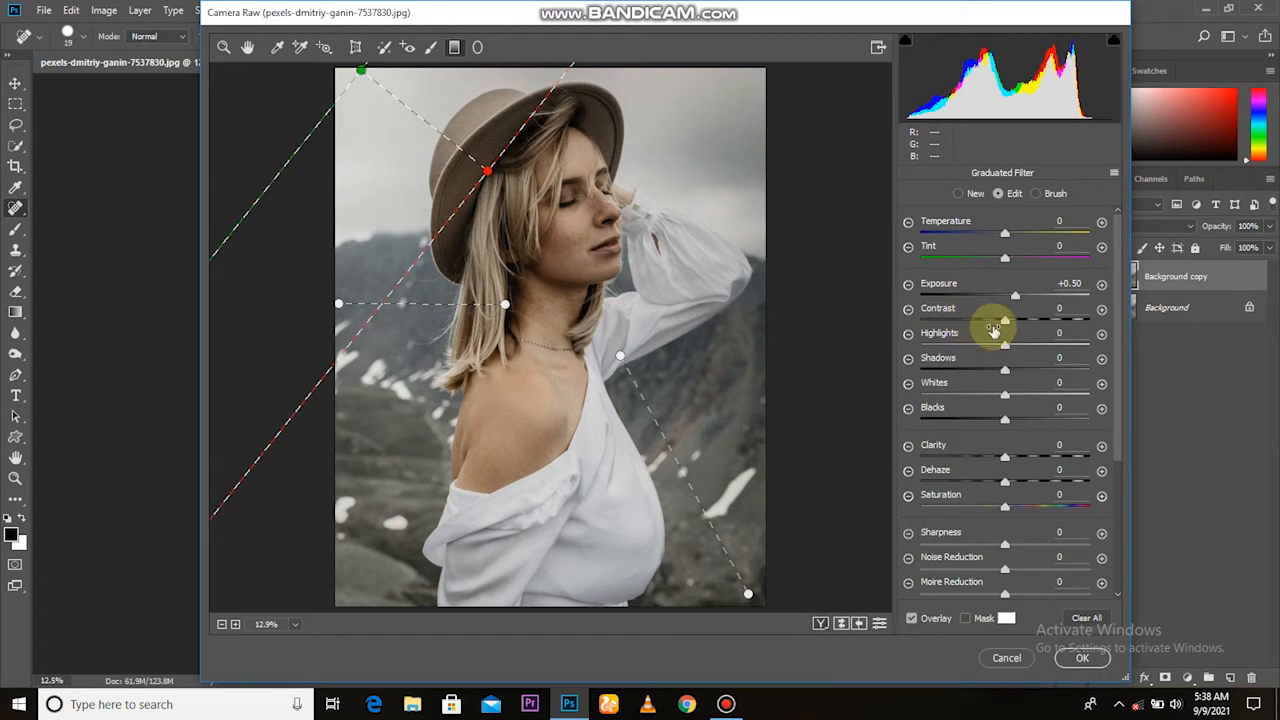
- Set the graduated filters' exposure to -1.85 for the upper-left one, -1.30 for the left-edge one and -1.05 for the lower-right one
drag(1012, 297, 966, 303)
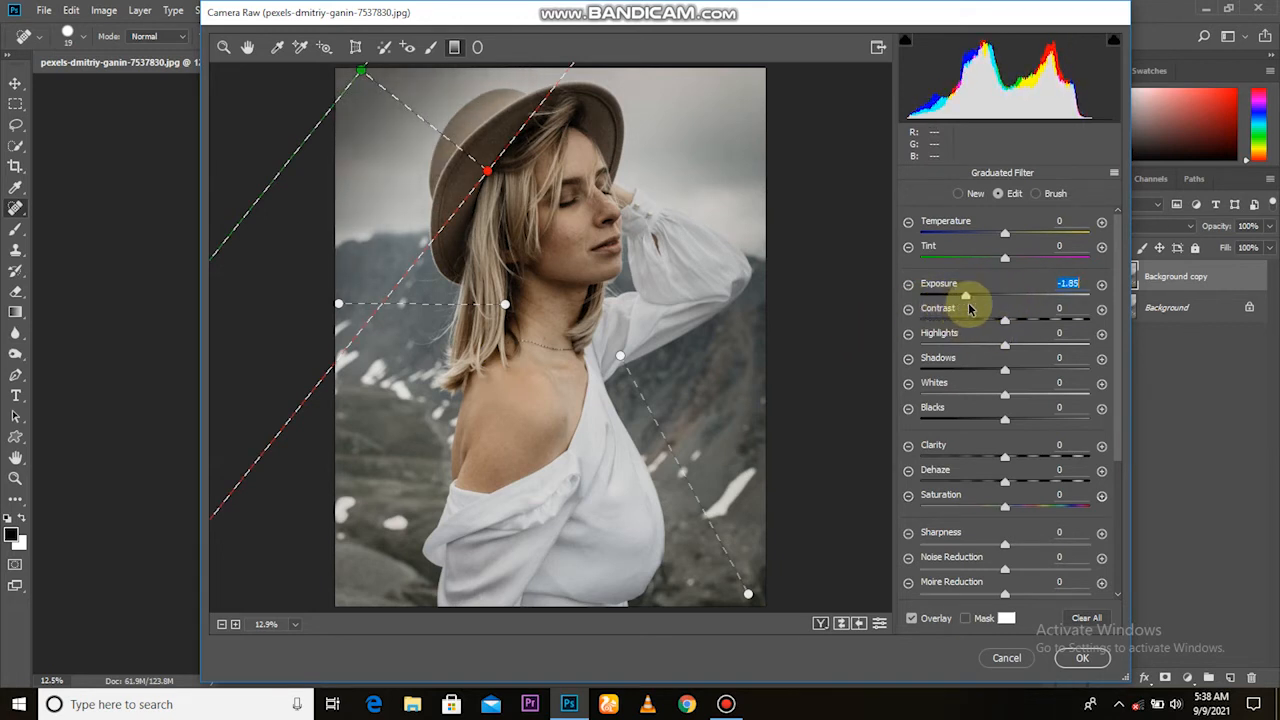
click(341, 304)
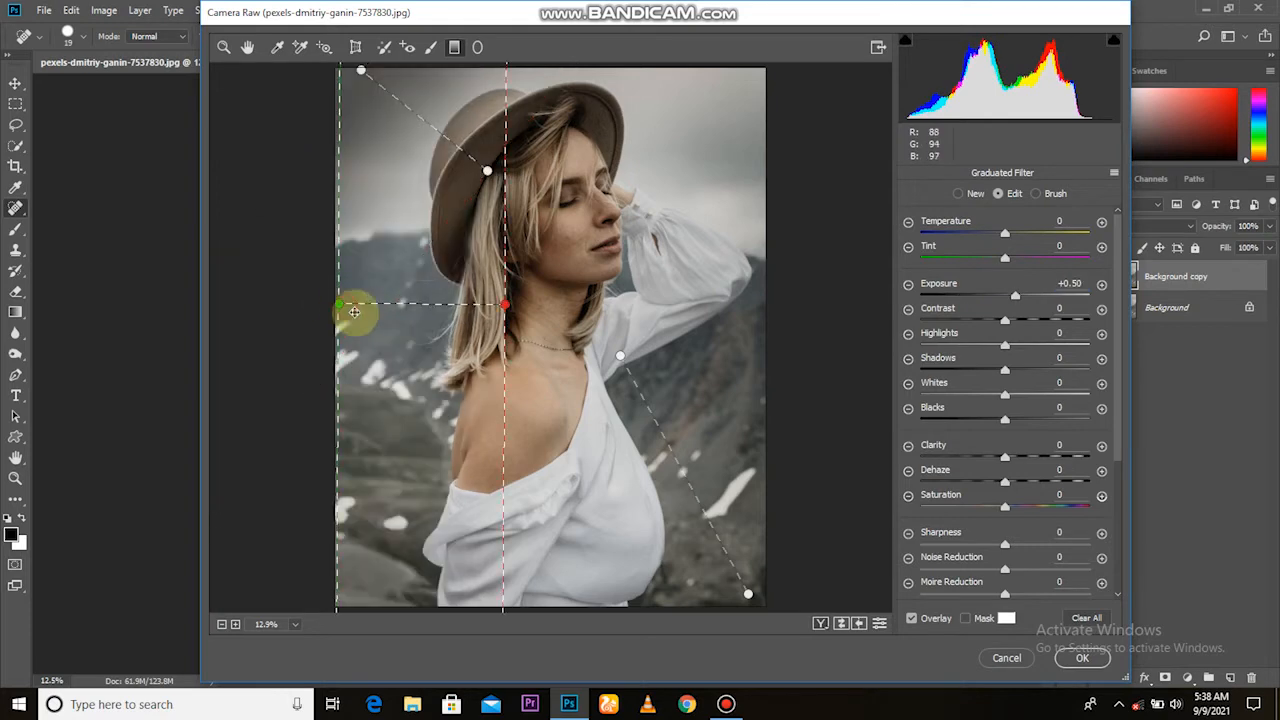
drag(1021, 297, 965, 294)
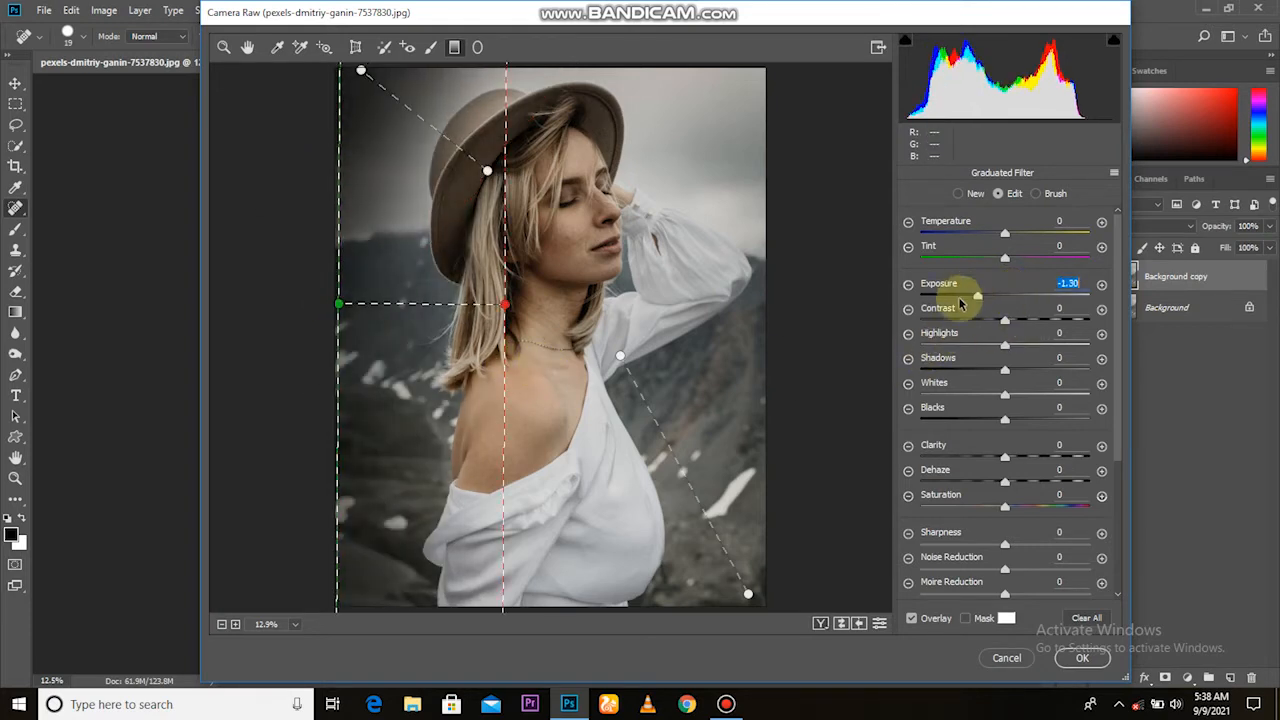
click(748, 594)
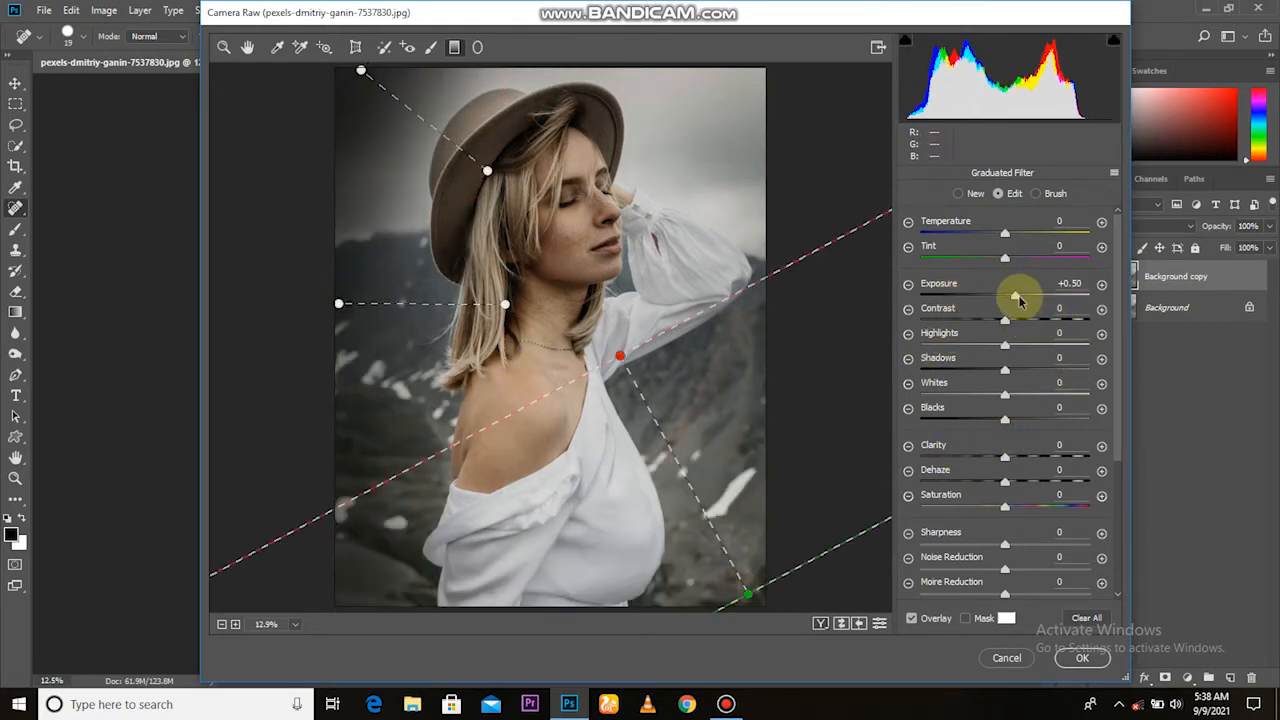
drag(1019, 298, 982, 295)
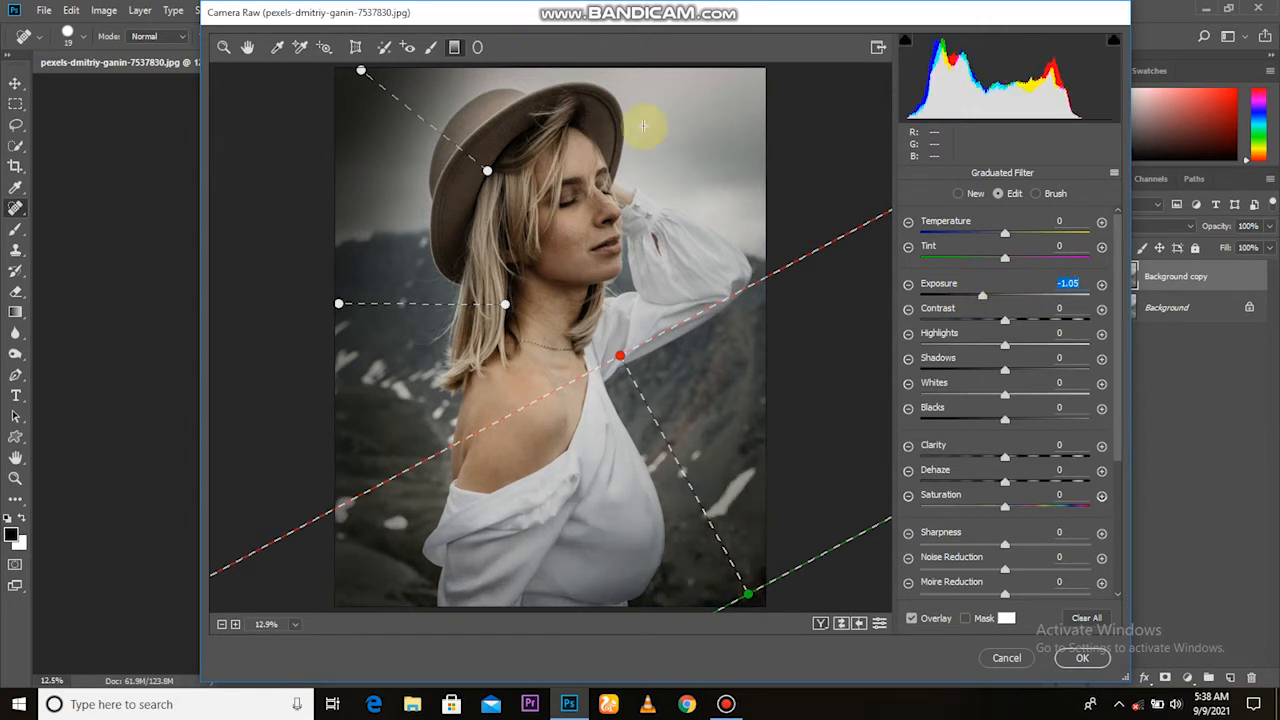
- Set the upper-left graduated filter's exposure to -0.10 and leave graduated filter editing
drag(361, 71, 487, 171)
mouse_move(983, 296)
mouse_down()
mouse_move(965, 297)
mouse_move(1005, 296)
mouse_up()
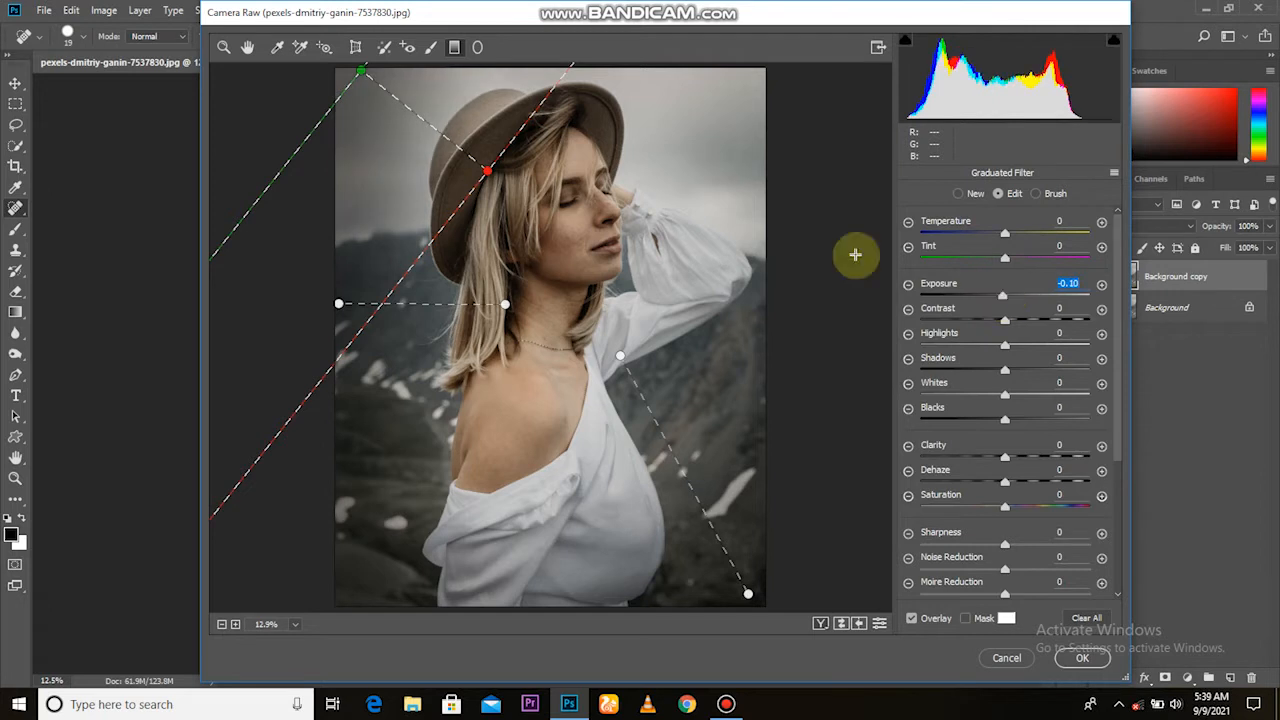
click(248, 47)
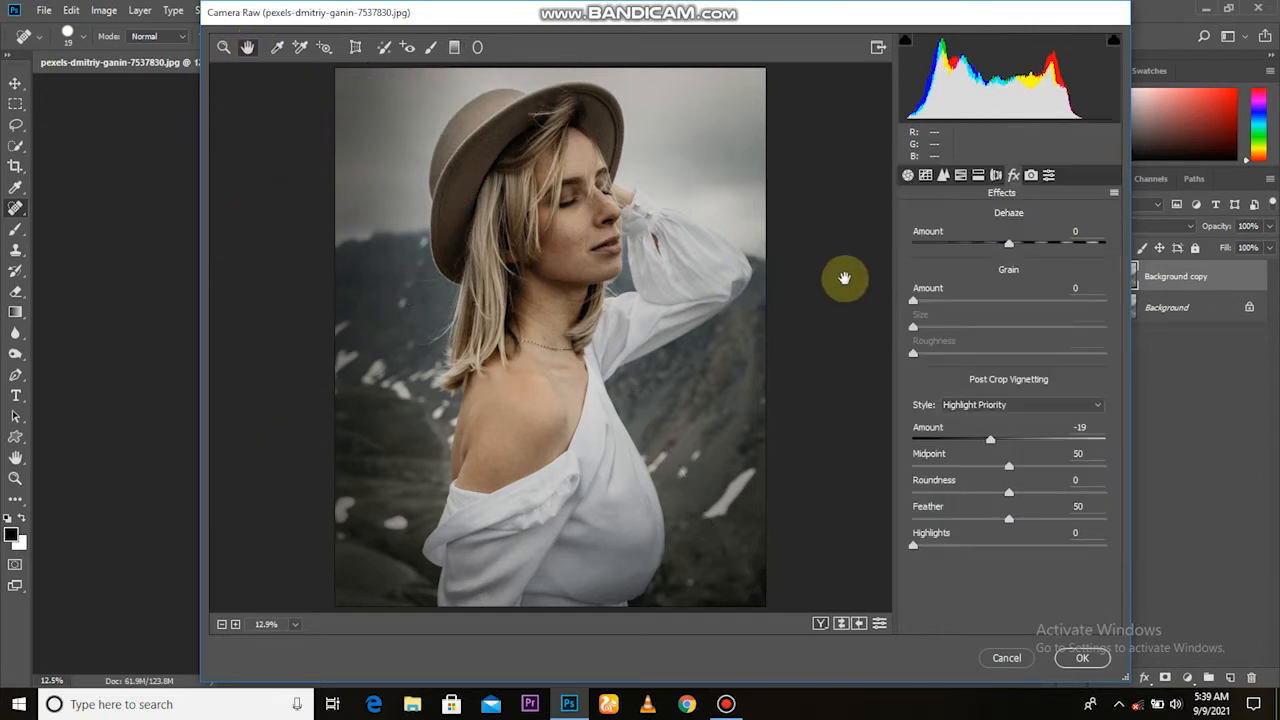
- Add a graduated filter from the photo's lower-left corner toward the shoulder, with exposure at -0.95
click(454, 47)
drag(348, 592, 536, 413)
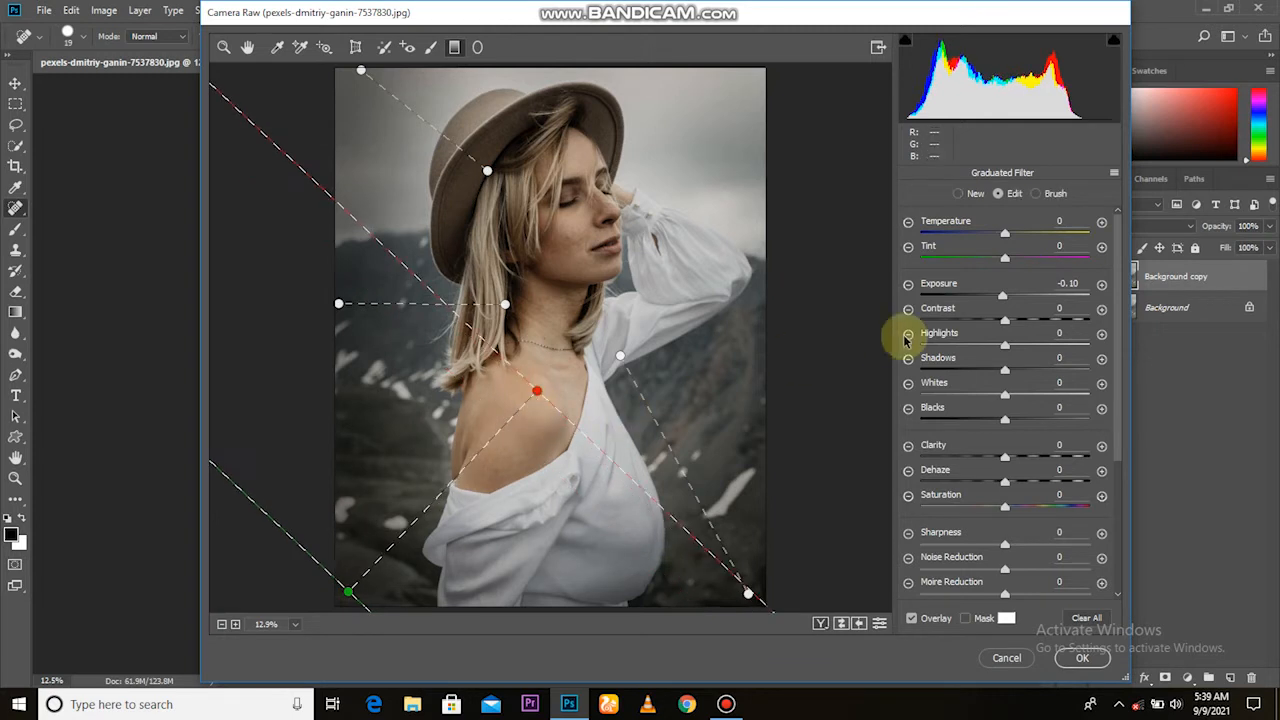
drag(999, 300, 985, 300)
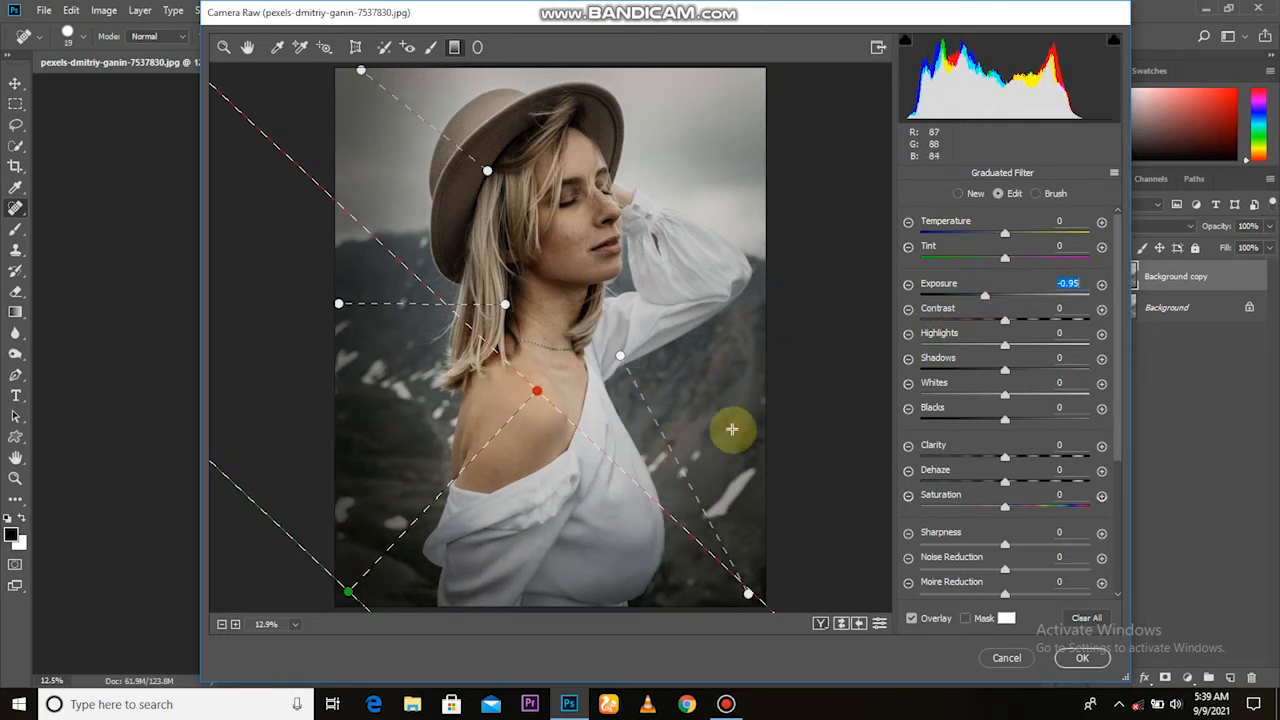
click(247, 47)
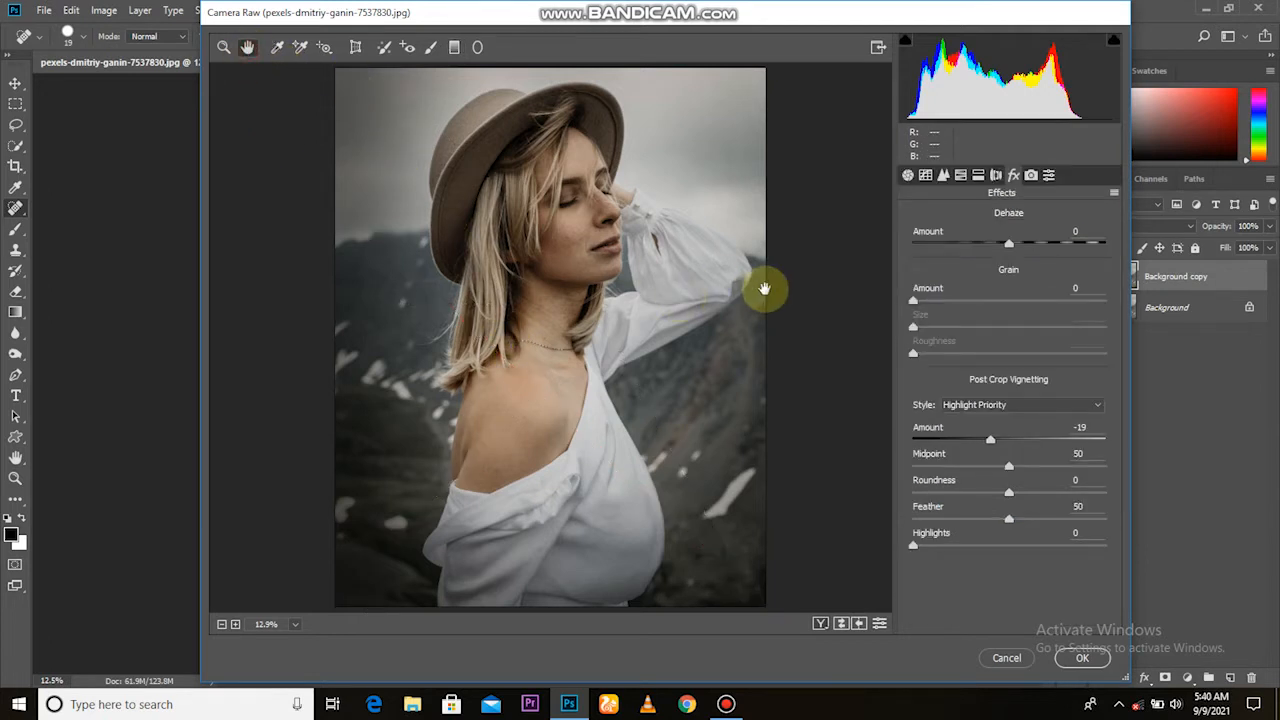
- Shift the orange hue in the HSL adjustments, trying -9 before setting it to -1
click(959, 176)
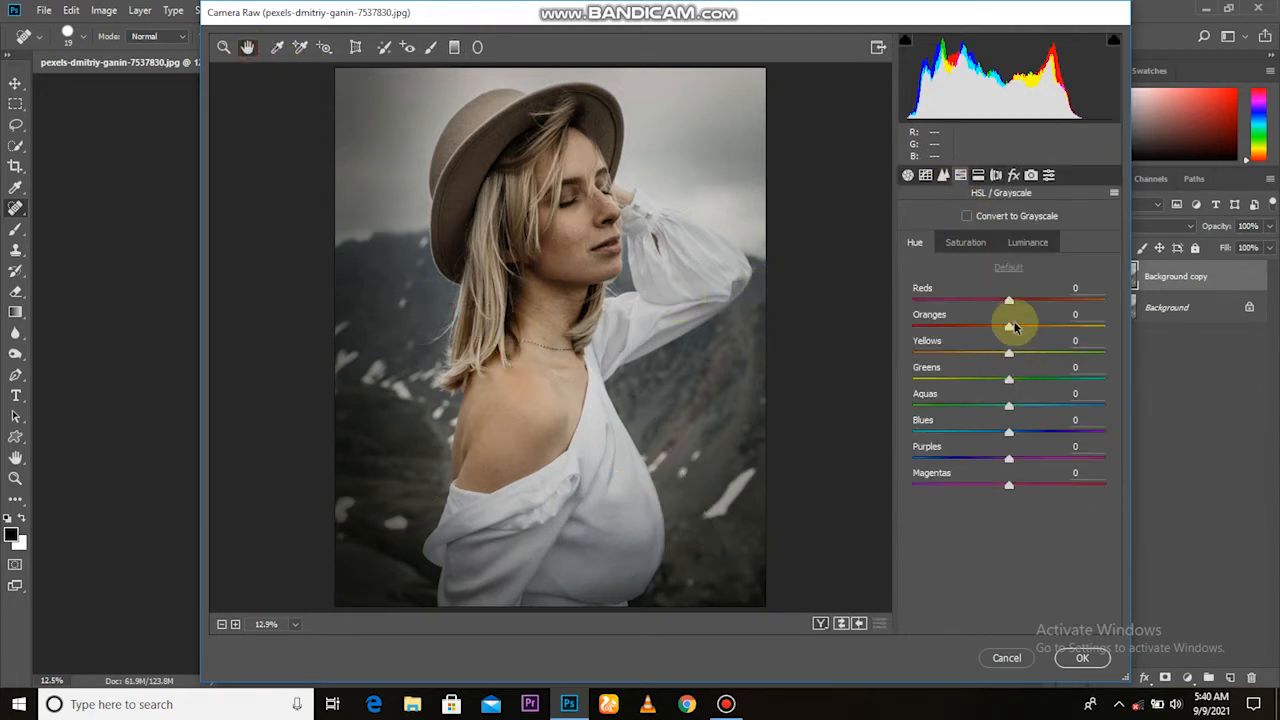
drag(1010, 329, 1000, 355)
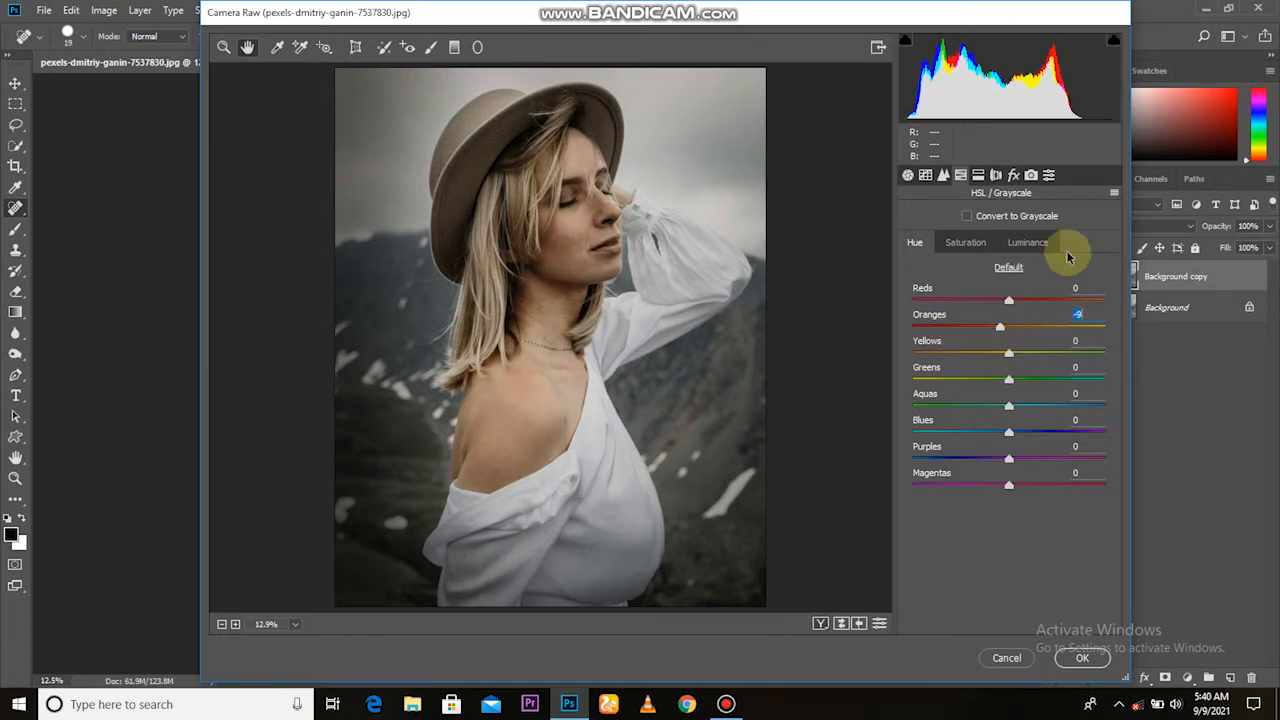
click(972, 244)
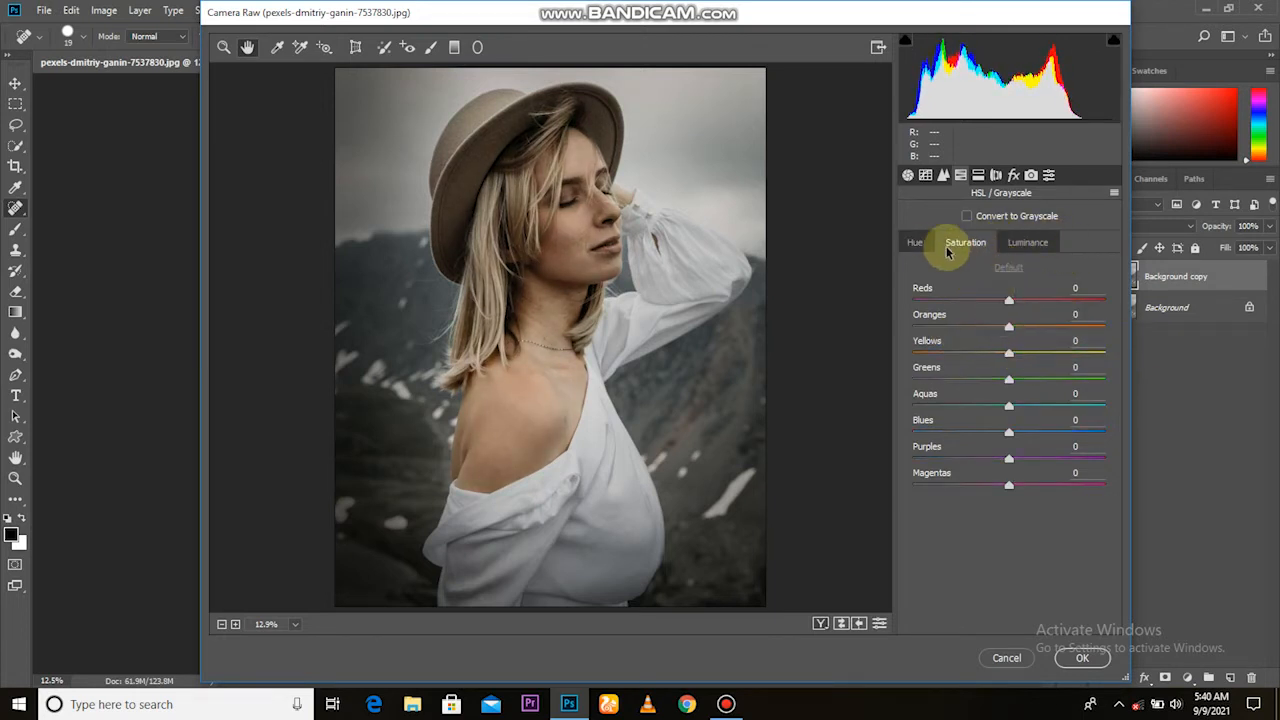
click(914, 243)
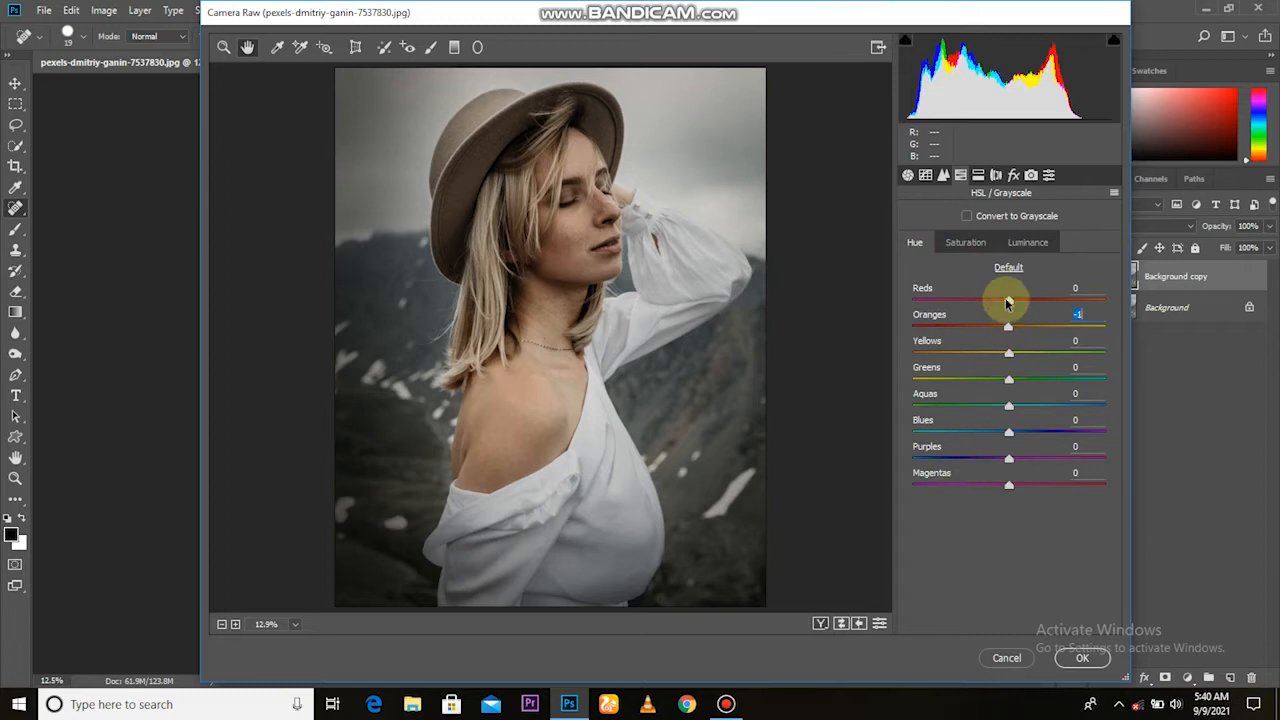
- Set the orange saturation to -18 and the orange luminance to +22, and apply the Camera Raw edits
click(962, 244)
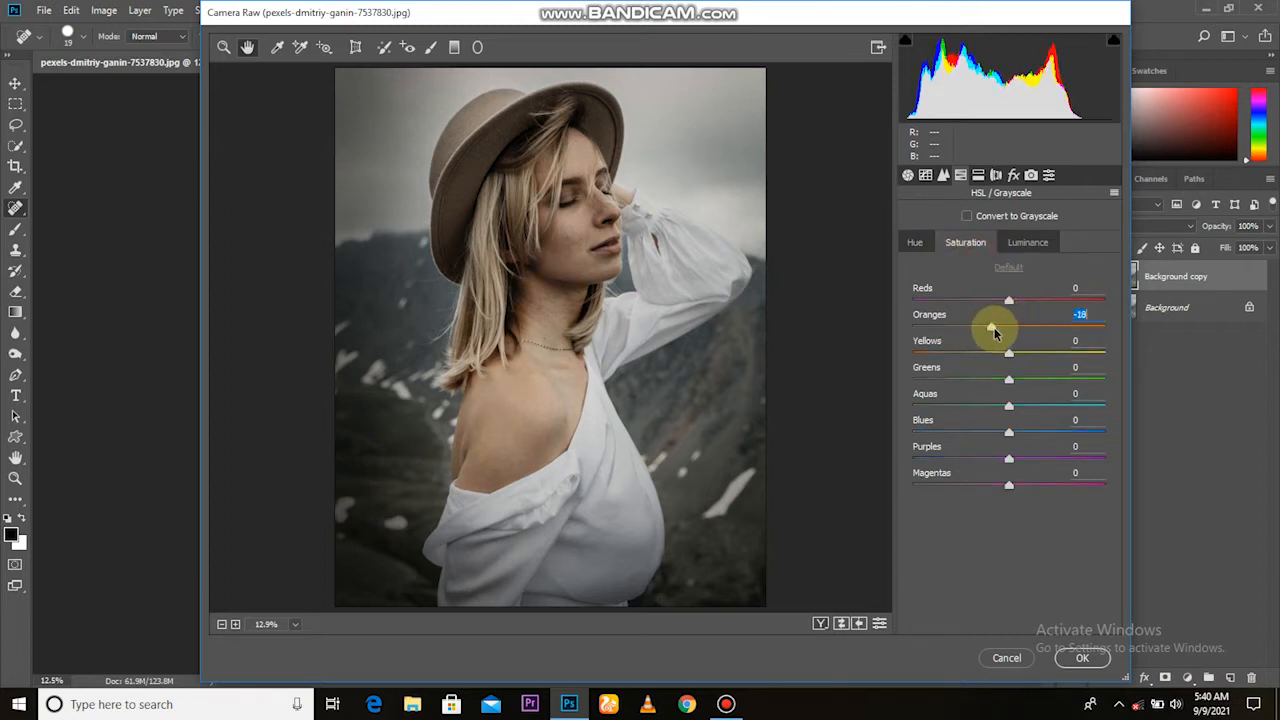
click(1028, 243)
mouse_move(1022, 334)
mouse_down()
mouse_move(1036, 338)
mouse_move(910, 336)
mouse_move(1030, 345)
mouse_up()
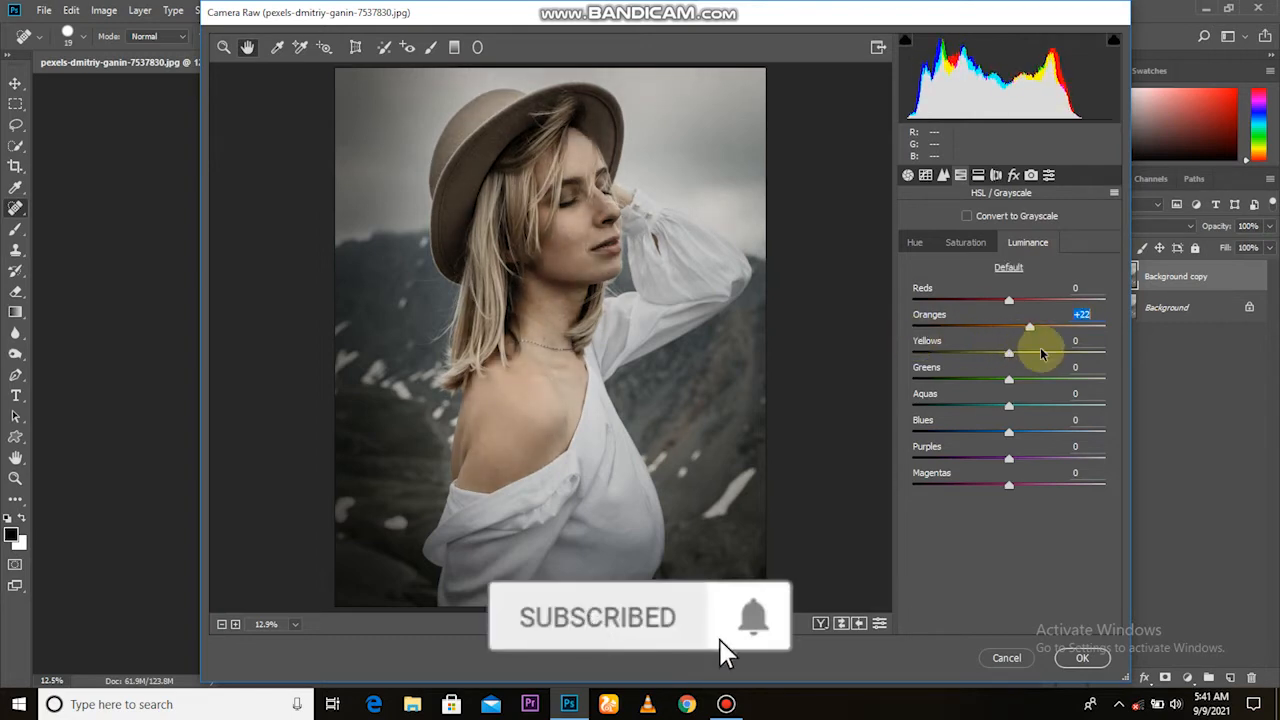
click(1080, 657)
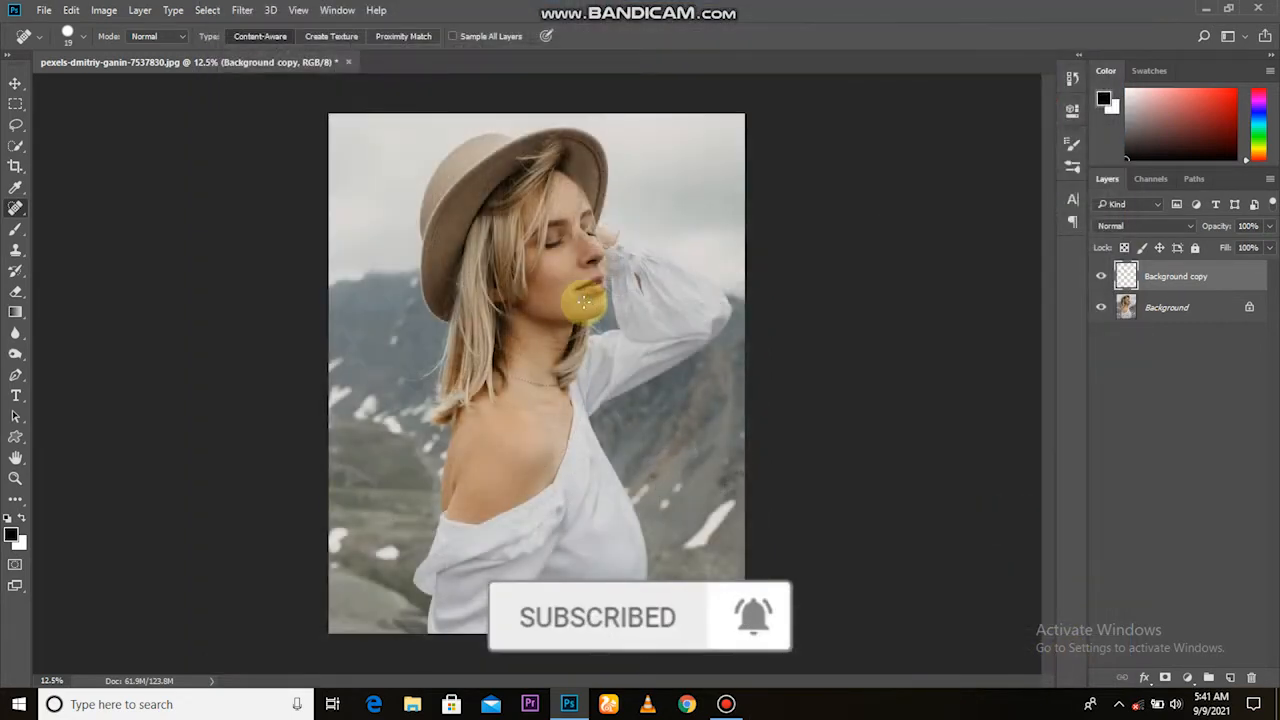
- Compare the graded photo with the original by hiding and reshowing the Background copy layer
click(1101, 277)
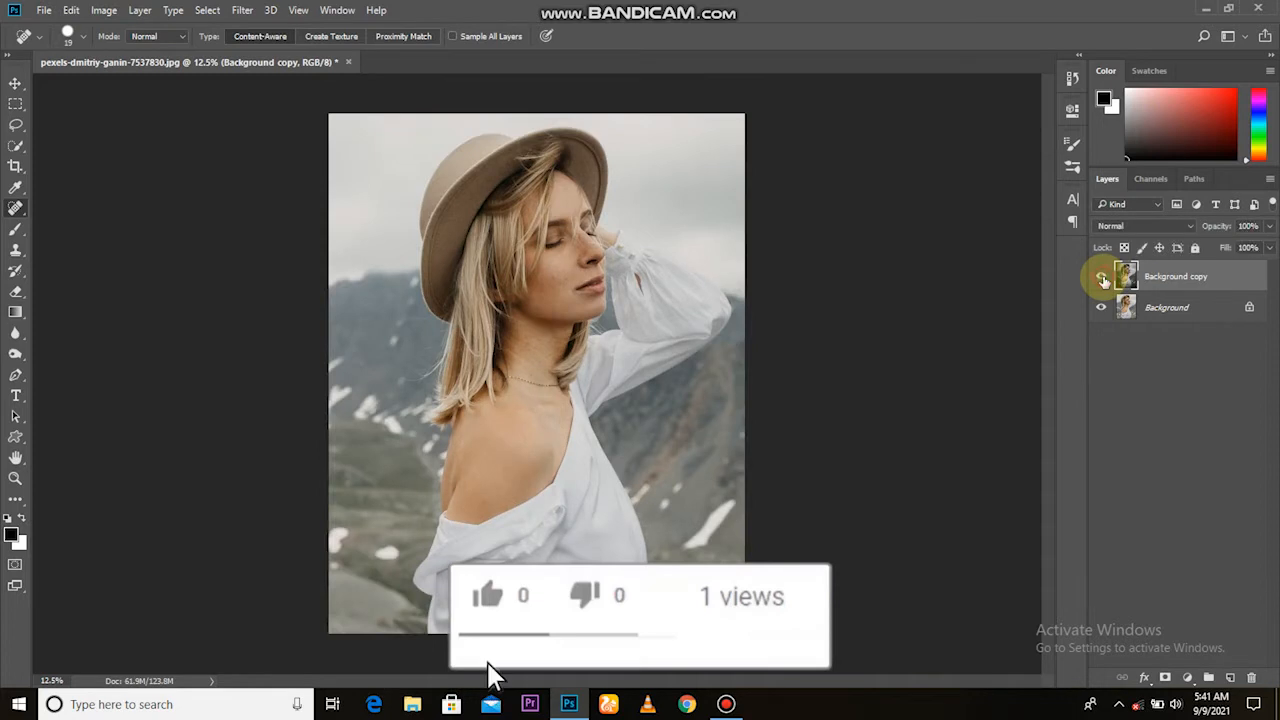
click(1101, 277)
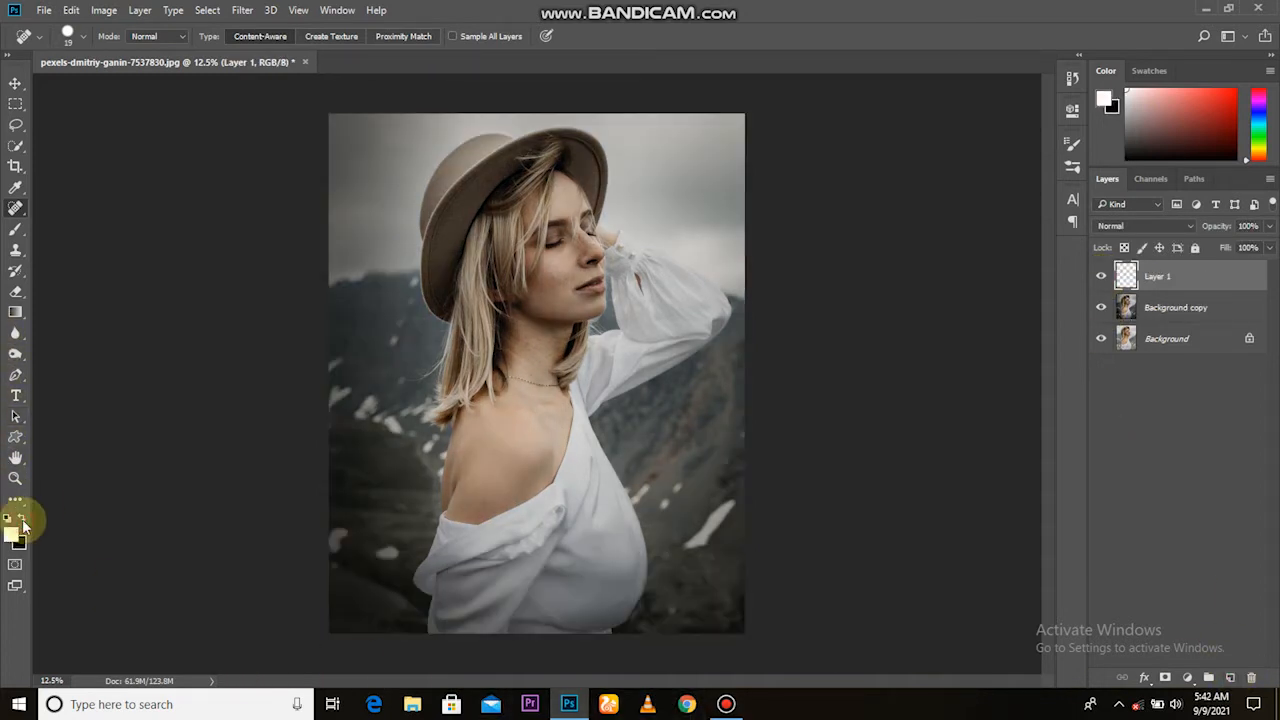
- Paint one soft white spot over the woman's face on Layer 1 with the Brush enlarged to 1400
click(15, 228)
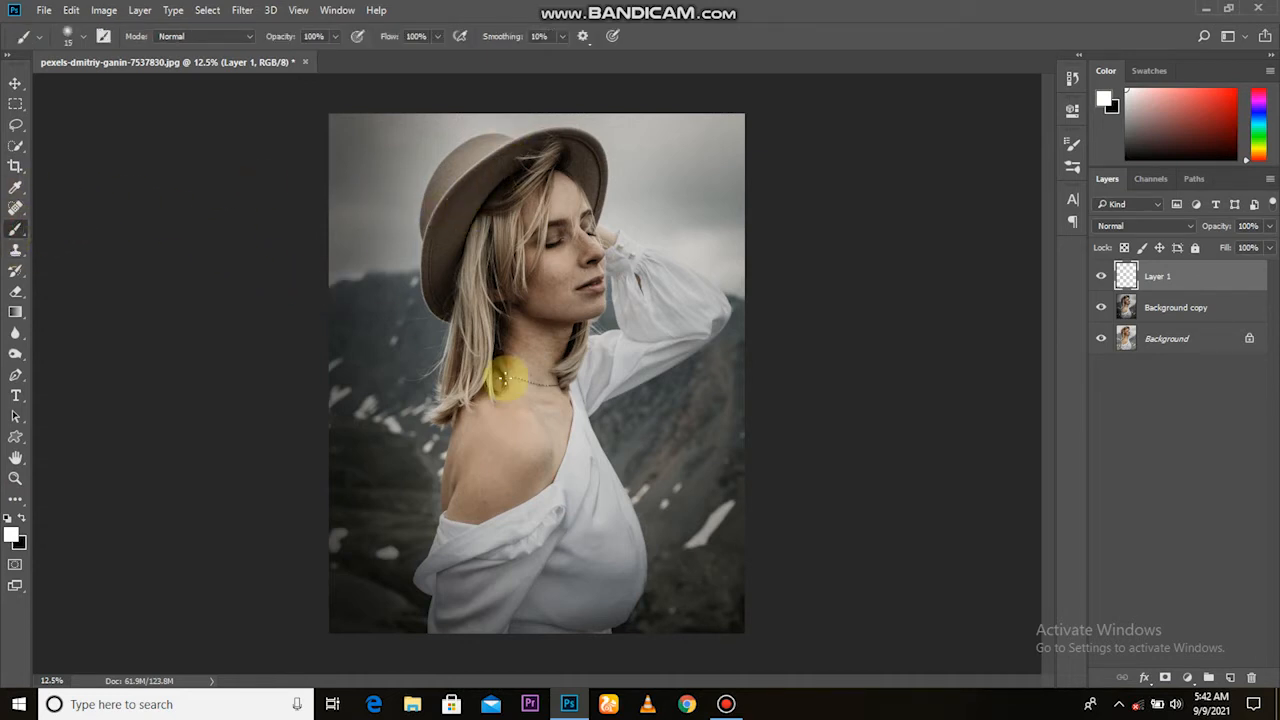
key(bracketright)
key(bracketright)
key(bracketright)
key(bracketright)
key(bracketright)
key(bracketright)
key(bracketright)
key(bracketright)
key(bracketright)
key(bracketright)
click(569, 271)
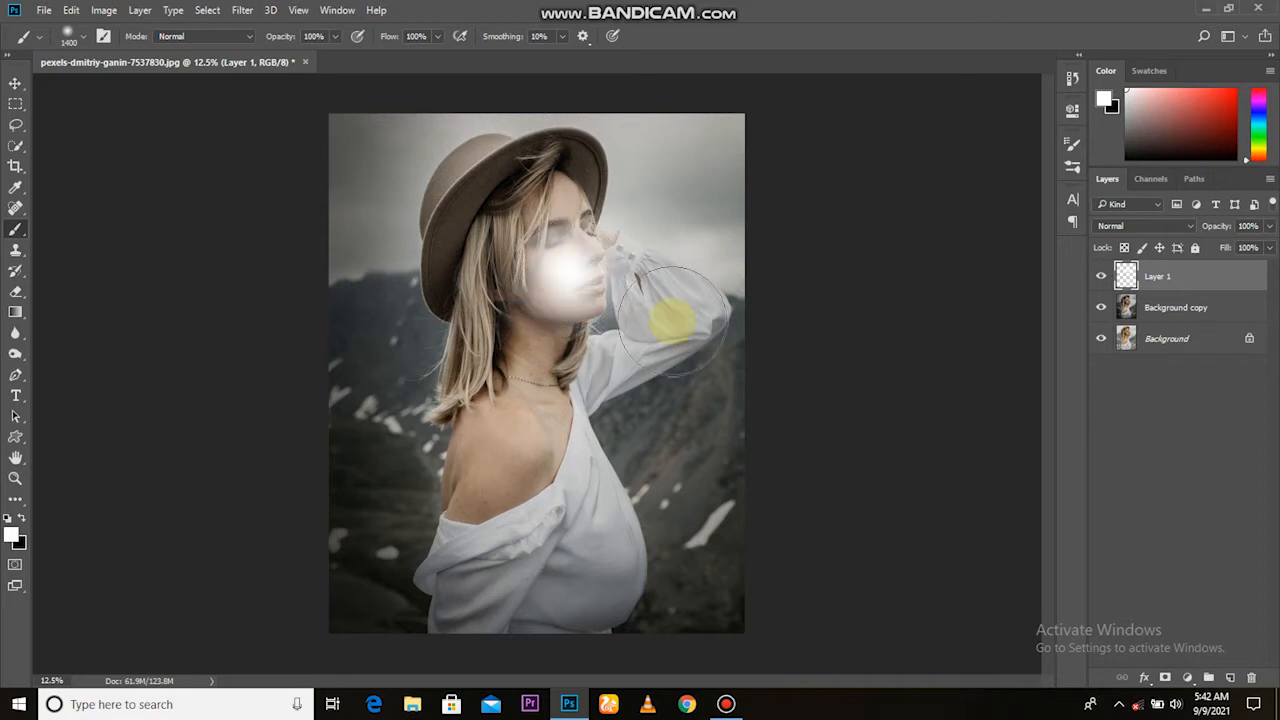
- Move the white spot to the photo's upper-right corner and enlarge it to about 291% width and 278% height
click(17, 86)
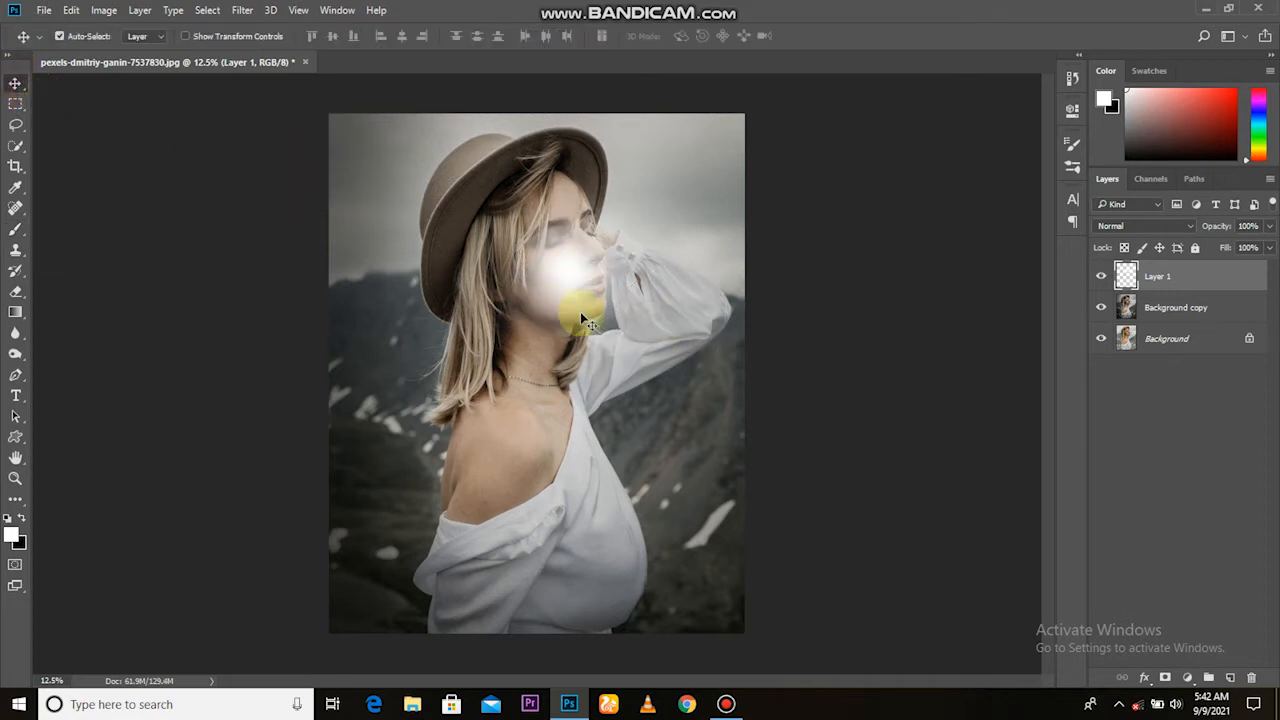
mouse_move(590, 283)
mouse_down()
mouse_move(737, 148)
mouse_move(724, 151)
mouse_up()
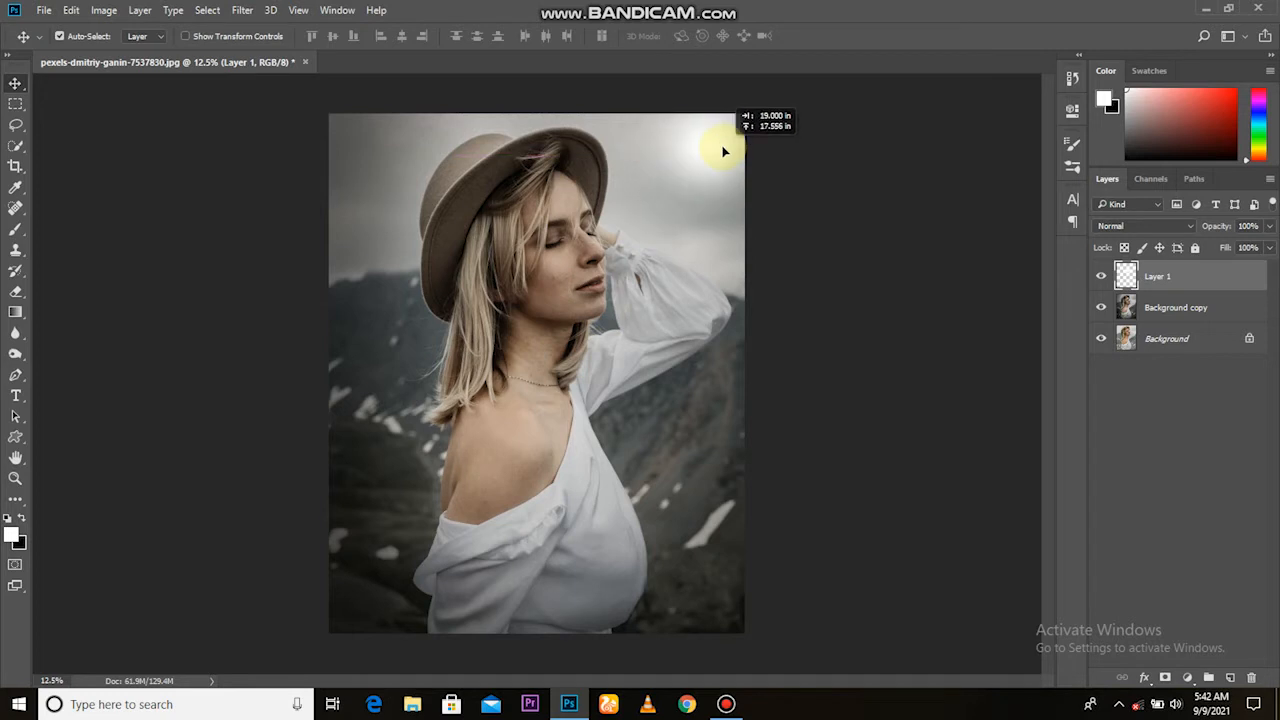
key(ctrl+t)
scroll(744, 260, down, 1)
drag(750, 133, 795, 85)
drag(533, 338, 344, 504)
drag(588, 294, 647, 234)
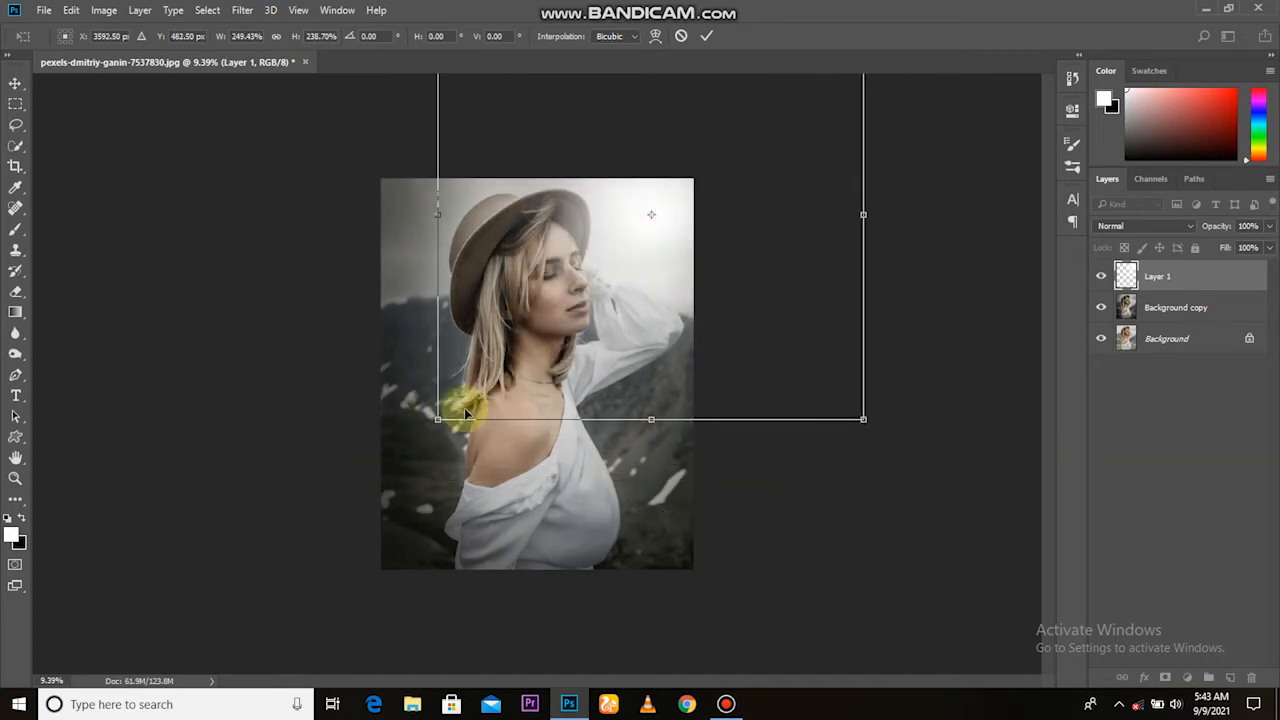
drag(427, 425, 363, 481)
drag(609, 349, 650, 312)
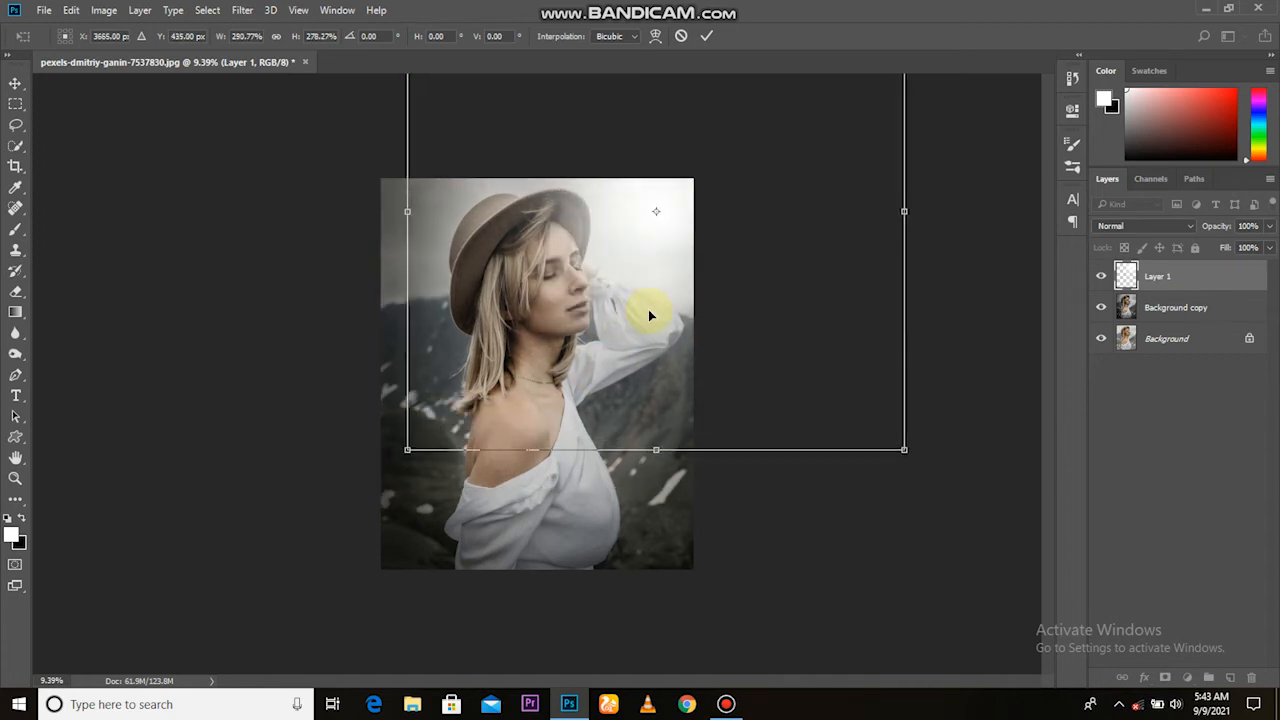
click(706, 36)
- Set Layer 1's blend mode to Screen and compare the photo with and without the glow
scroll(787, 272, down, 1)
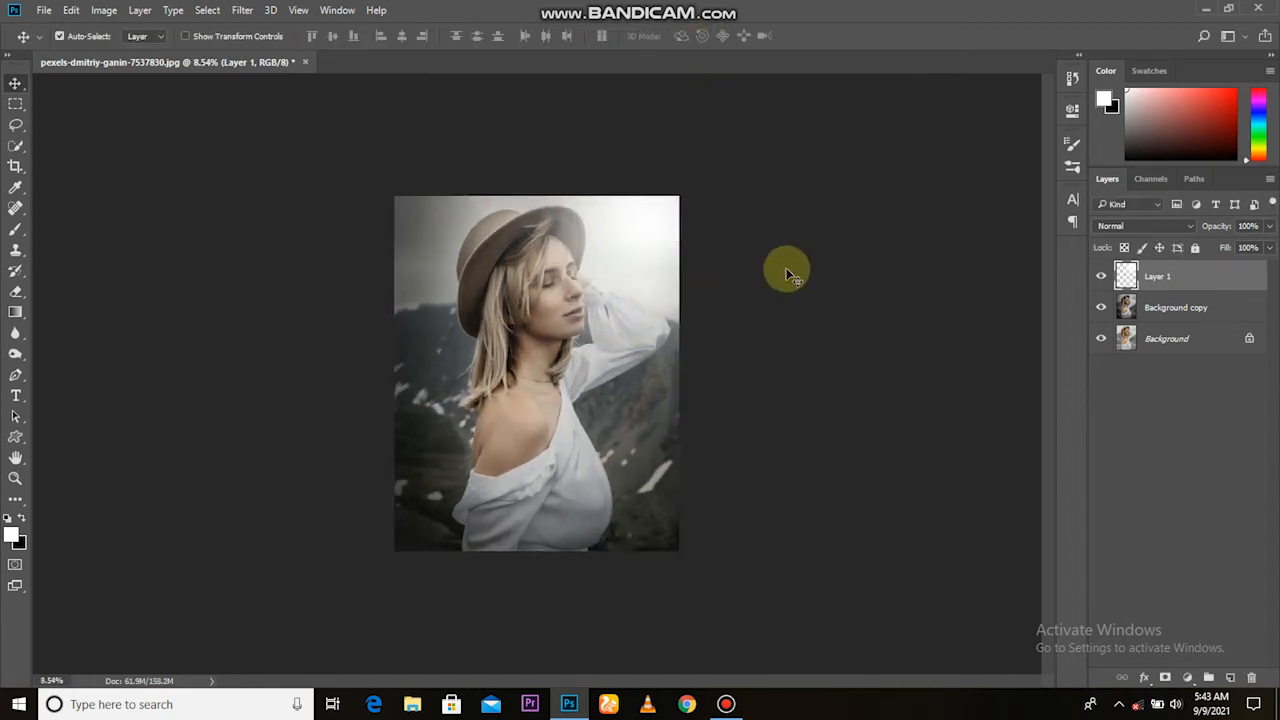
click(1140, 227)
click(1108, 335)
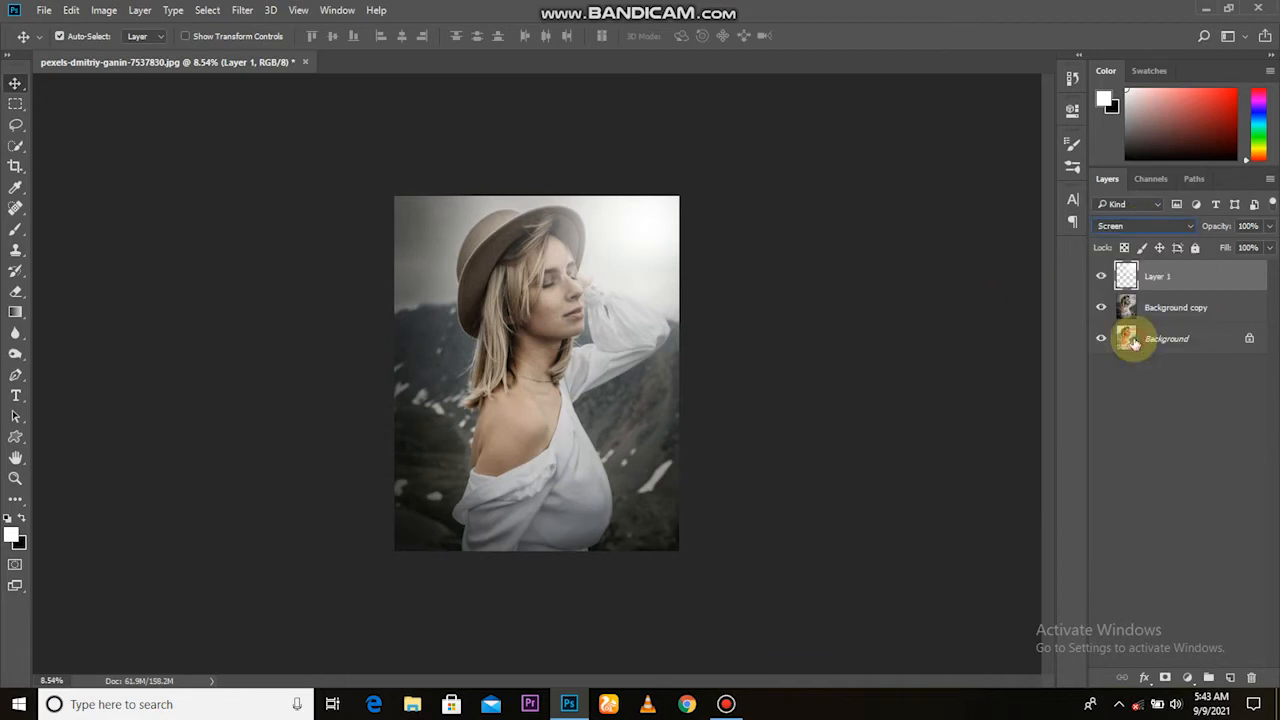
click(1101, 280)
click(1101, 280)
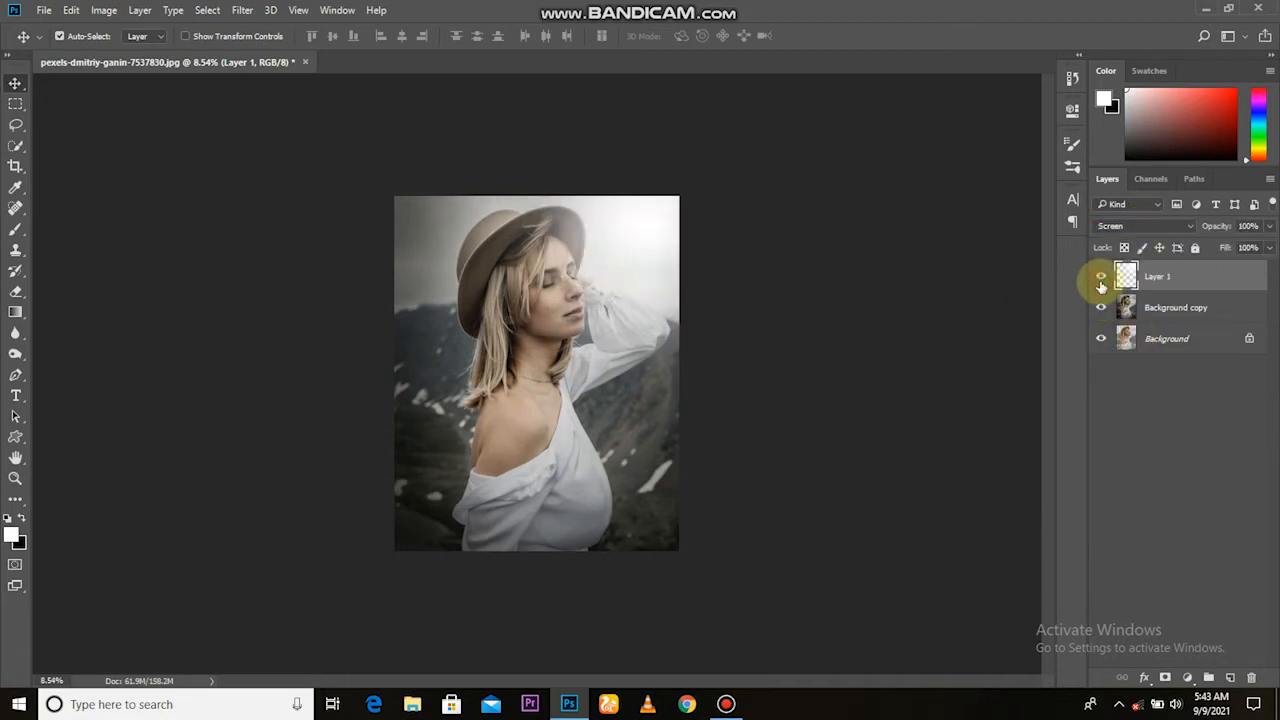
- Scale the Layer 1 glow to about 61%, then distort its lower-left corner diagonally outward beyond the photo and apply the transform
key(ctrl+t)
key(ctrl+0)
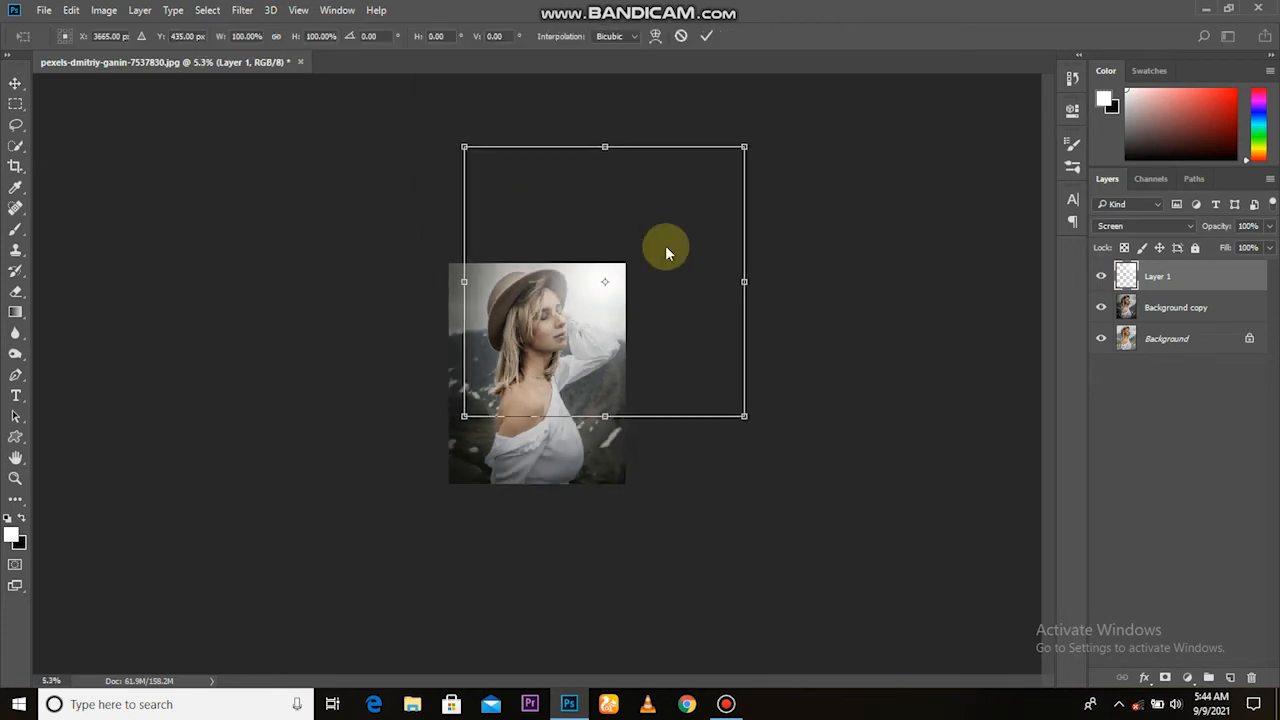
drag(748, 143, 713, 193)
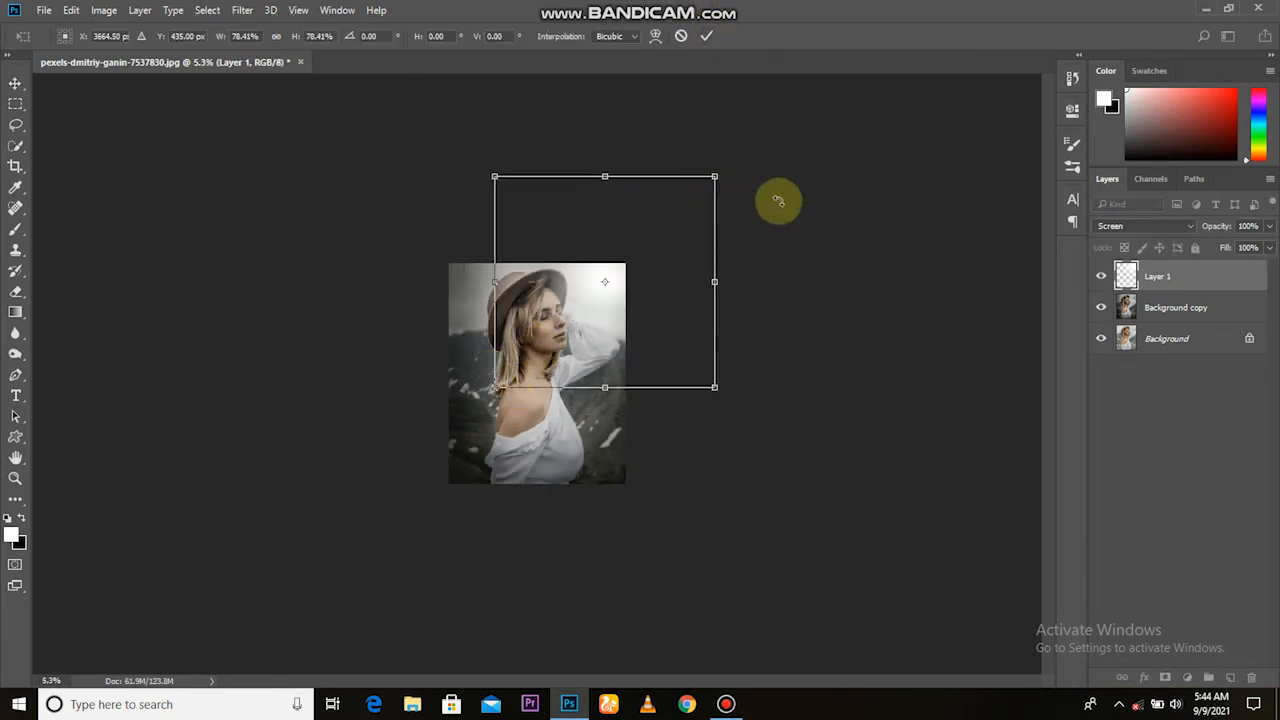
drag(718, 178, 627, 276)
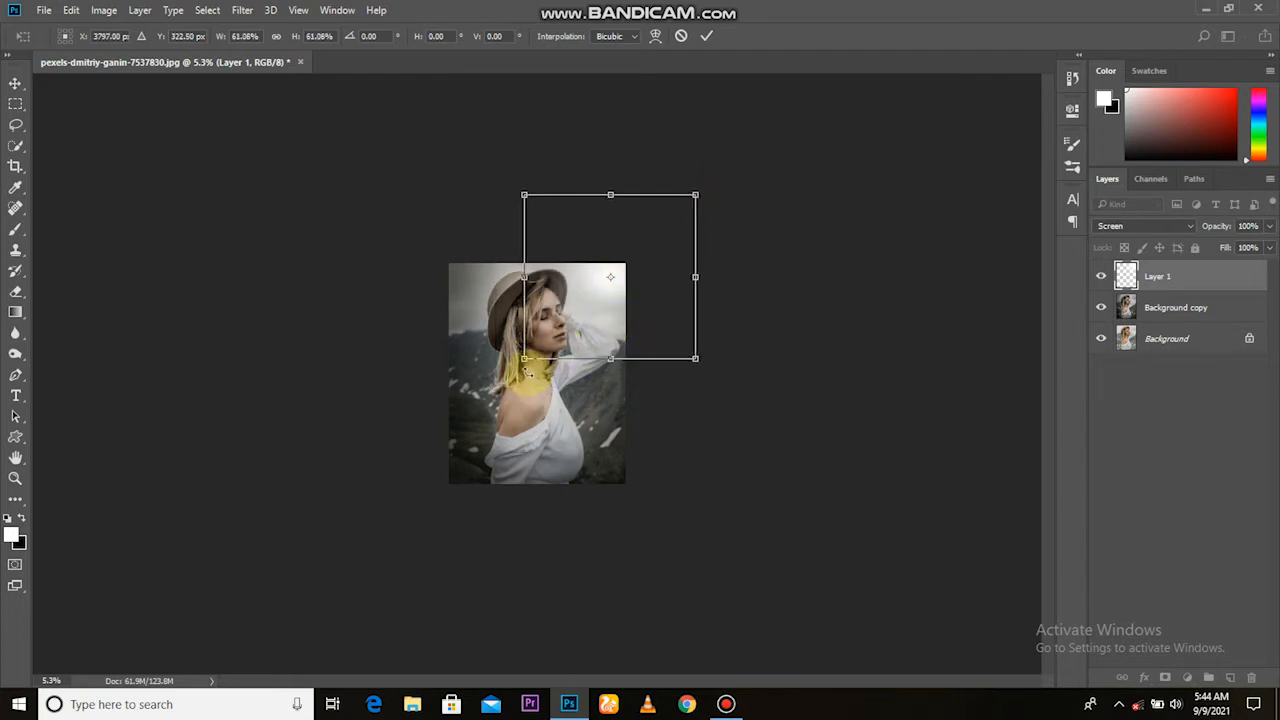
drag(525, 362, 303, 553)
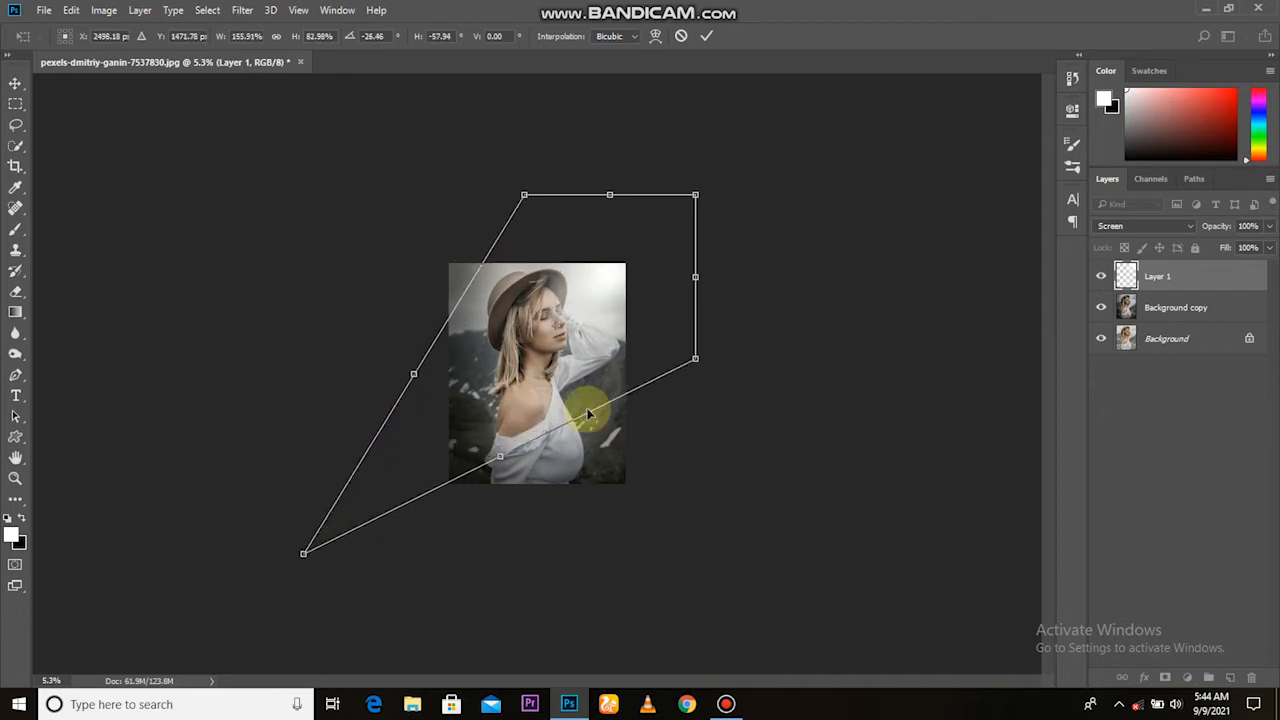
drag(591, 316, 598, 317)
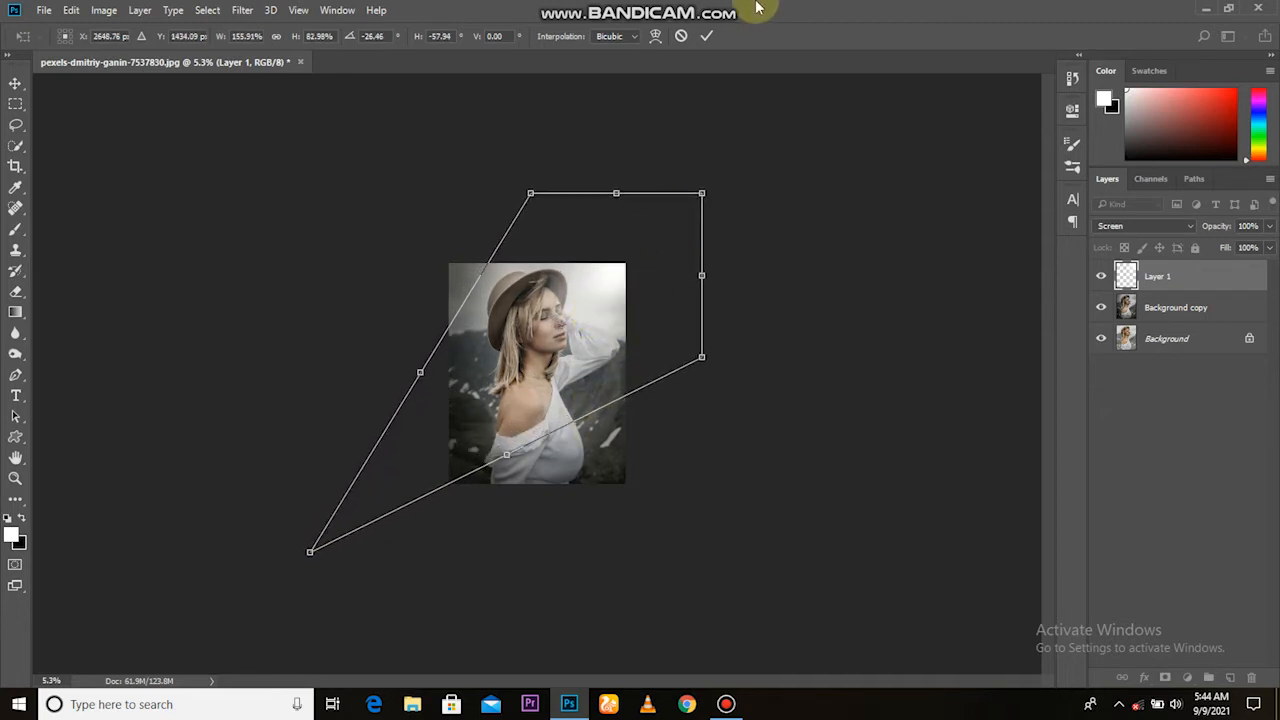
click(706, 36)
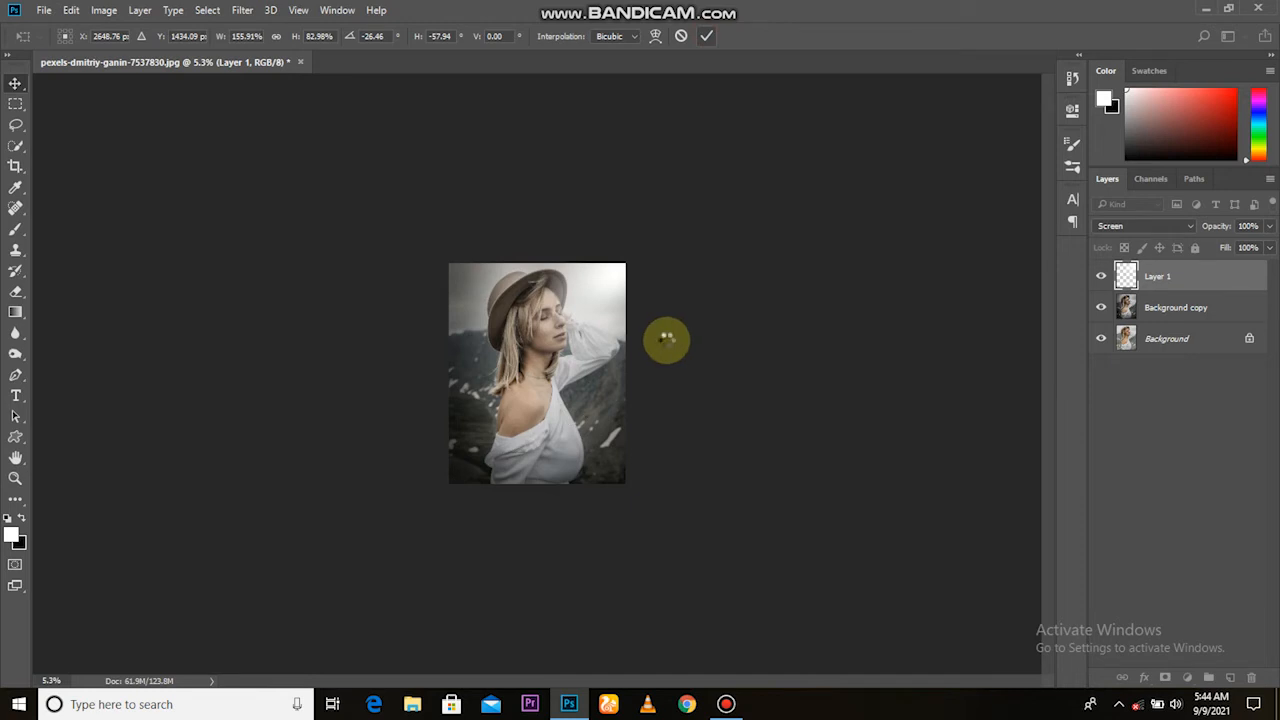
key(ctrl+0)
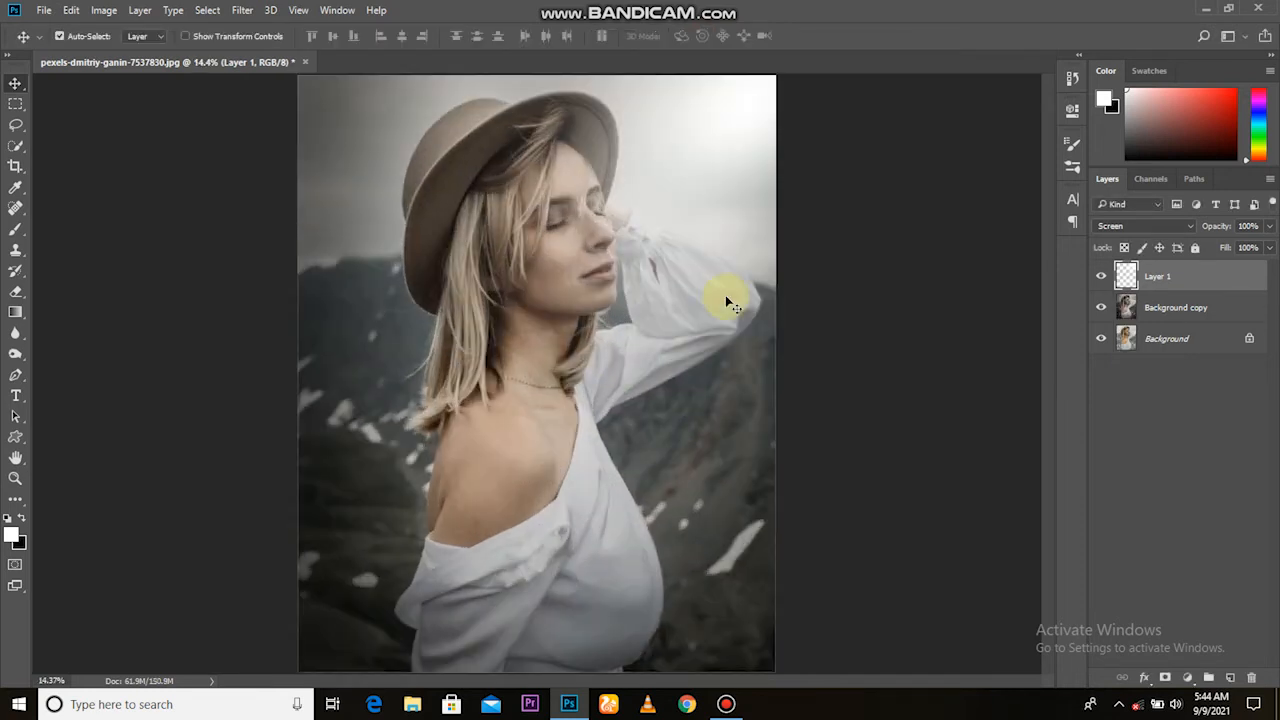
- Add a new layer above Layer 1 and set the foreground color to a deep orange
click(1231, 678)
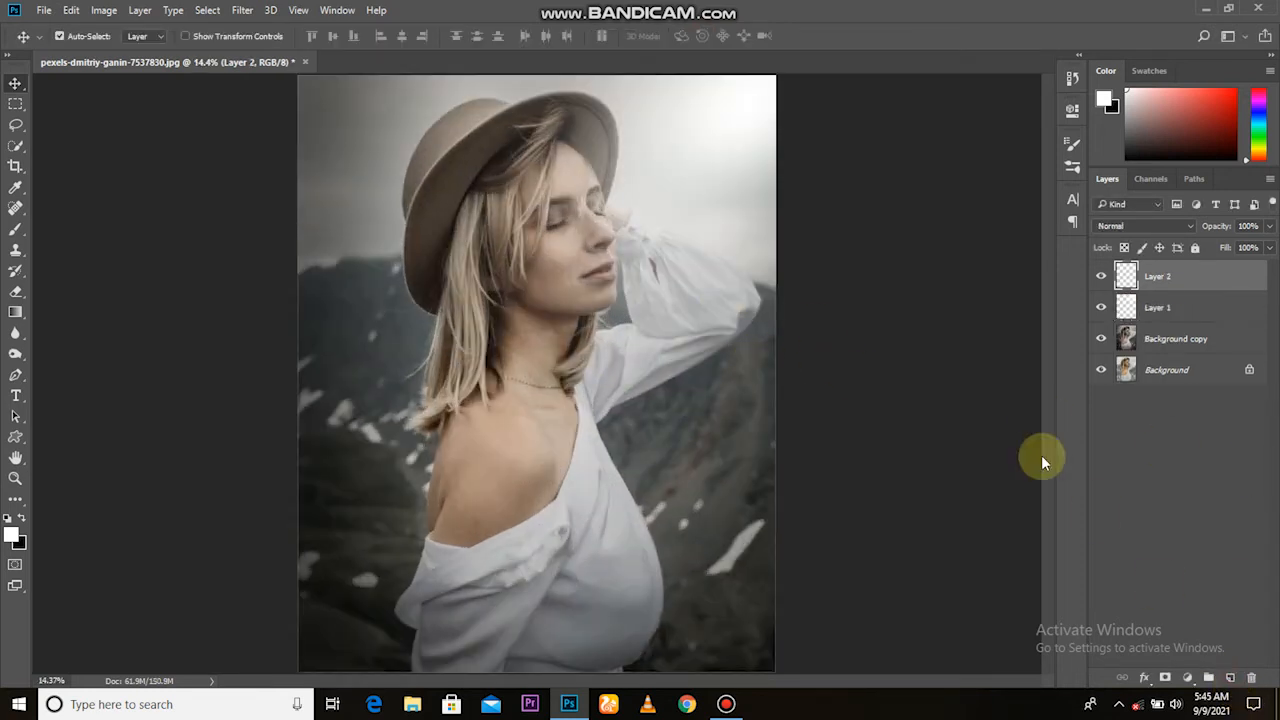
click(12, 535)
drag(650, 330, 643, 354)
click(594, 256)
click(622, 226)
click(770, 166)
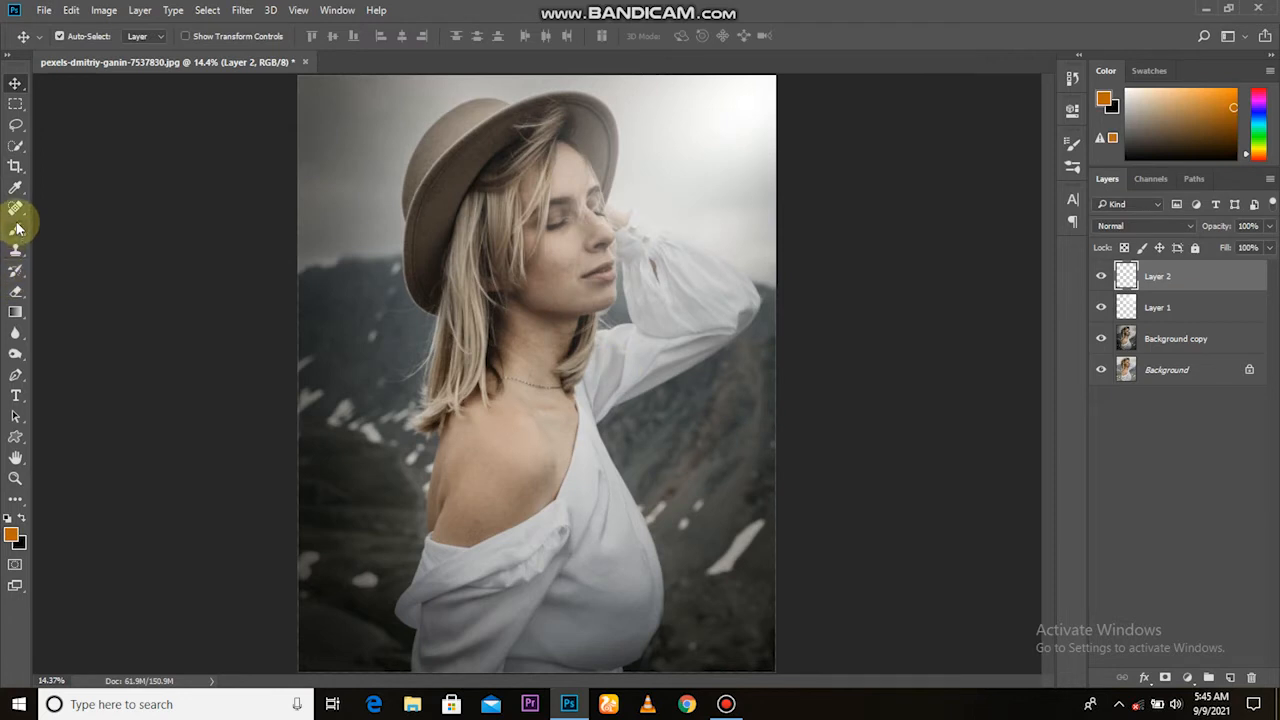
- Paint one soft orange spot over the woman's chin on Layer 2 and set the layer's blend mode to Screen
click(16, 229)
click(566, 305)
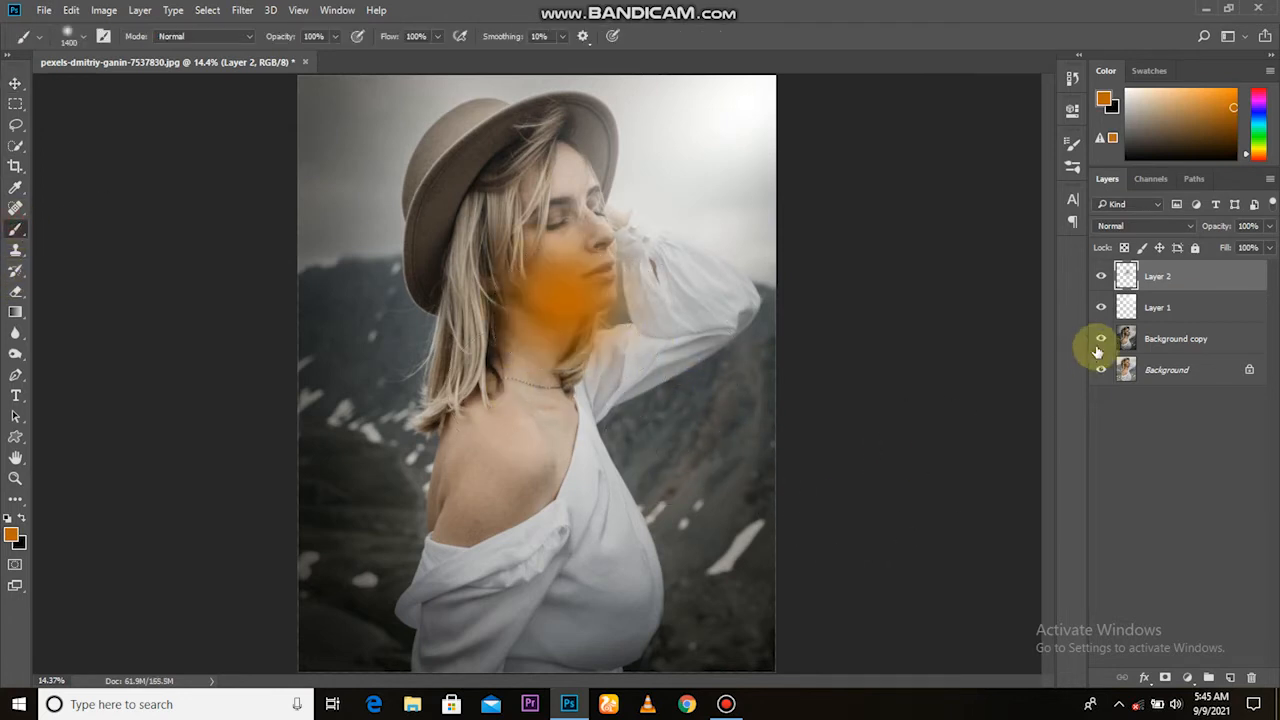
click(1158, 227)
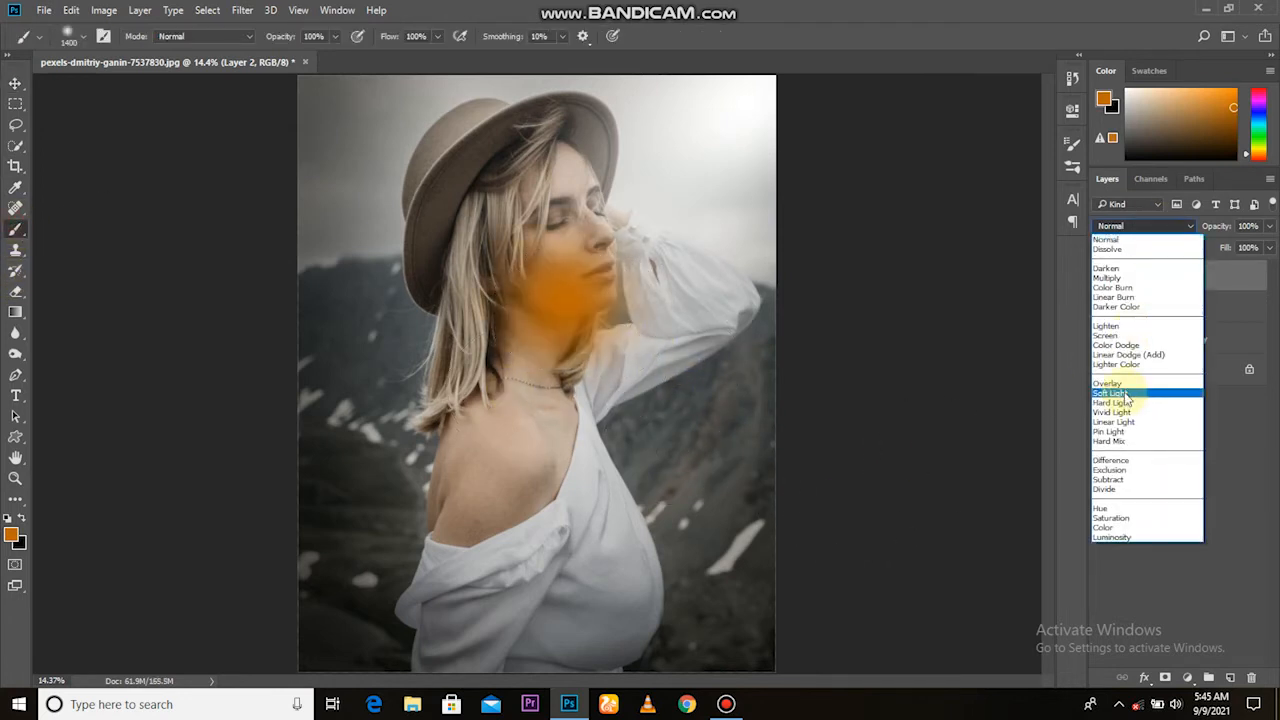
click(1122, 335)
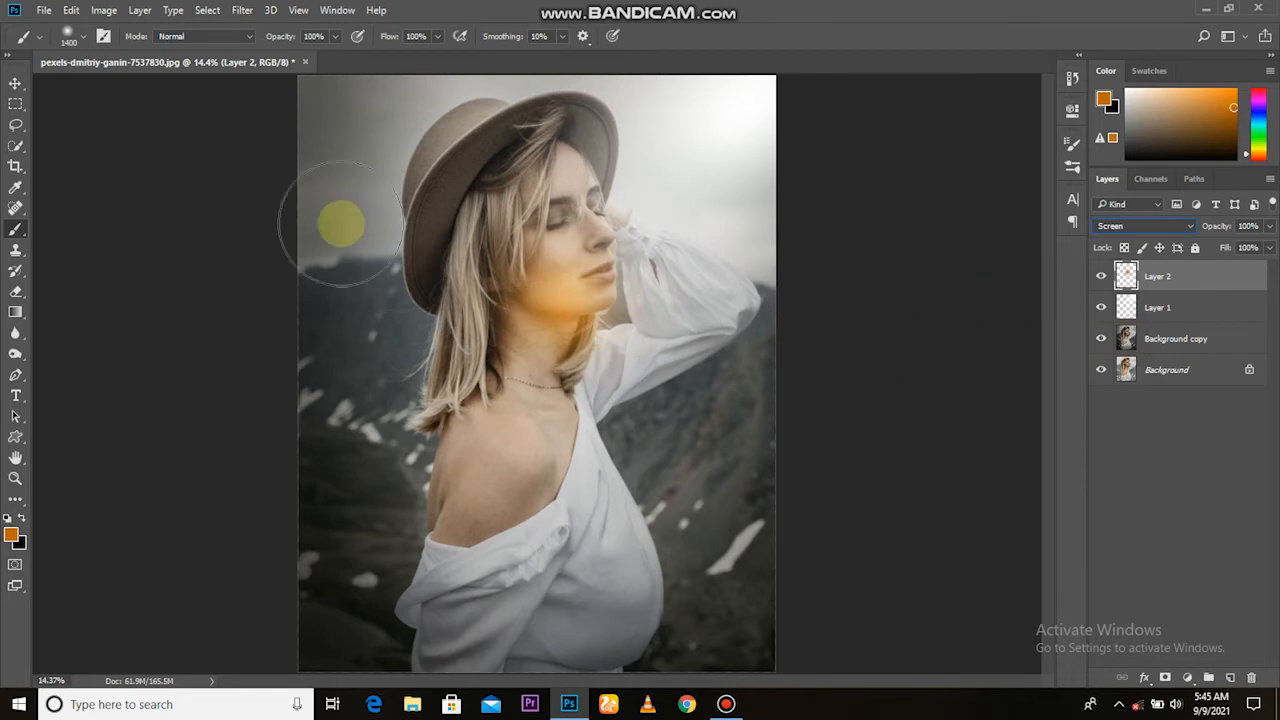
- Move the orange spot onto the white glow in the photo's upper-right corner and enlarge it
click(15, 82)
mouse_move(583, 338)
mouse_down()
mouse_move(734, 166)
mouse_move(755, 113)
mouse_move(728, 134)
mouse_up()
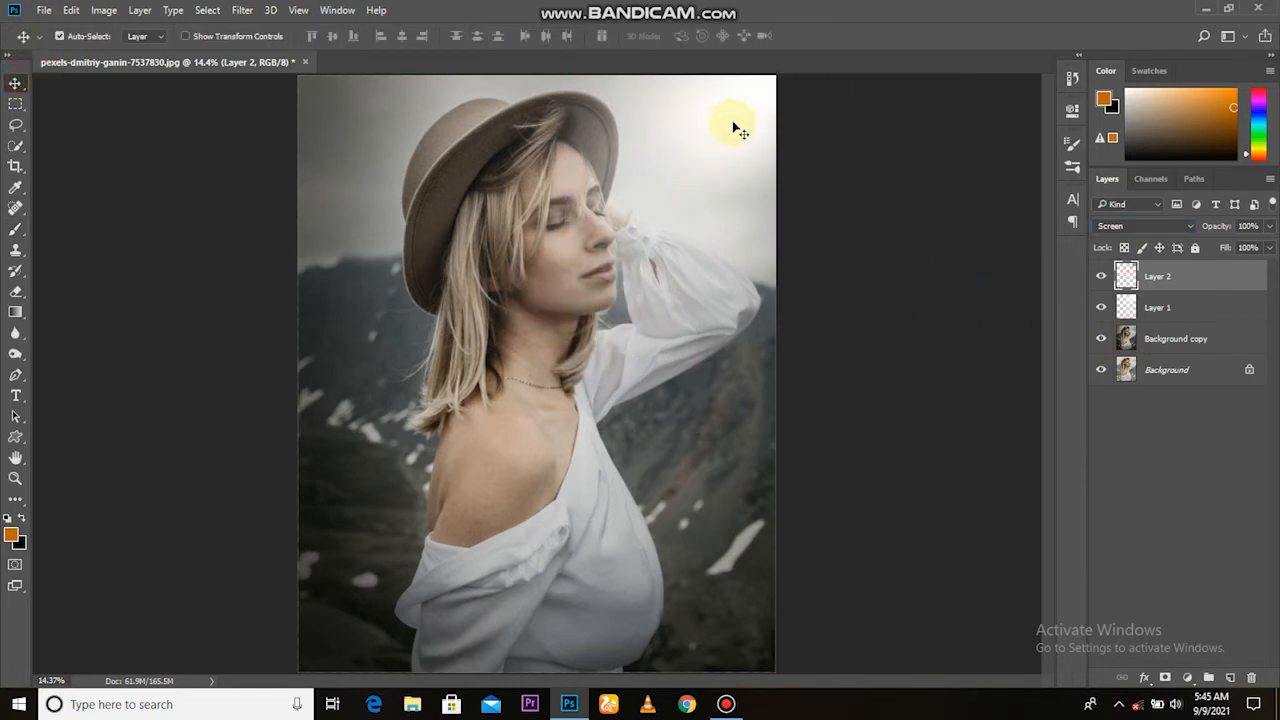
key(ctrl+t)
drag(577, 278, 350, 471)
click(713, 38)
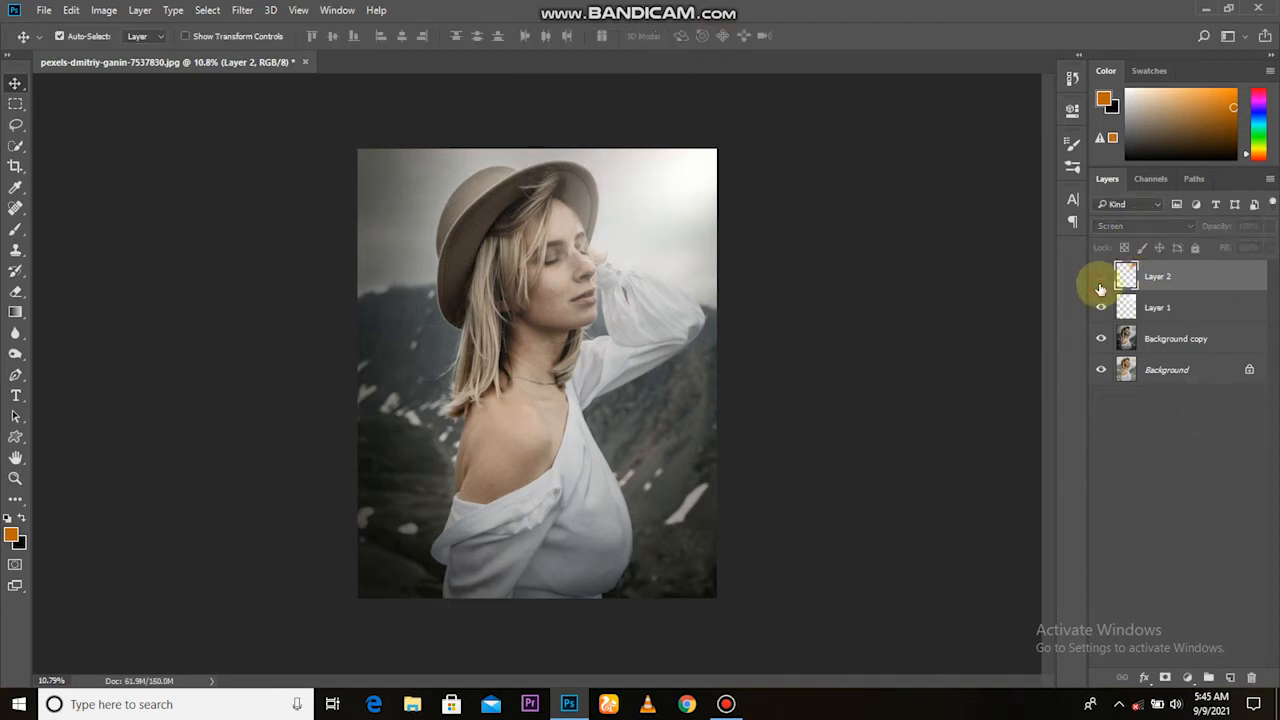
- Duplicate Layer 2 and place the copy beneath Layer 1 with the Soft Light blend mode, checking its effect on the photo
drag(1094, 291, 1230, 677)
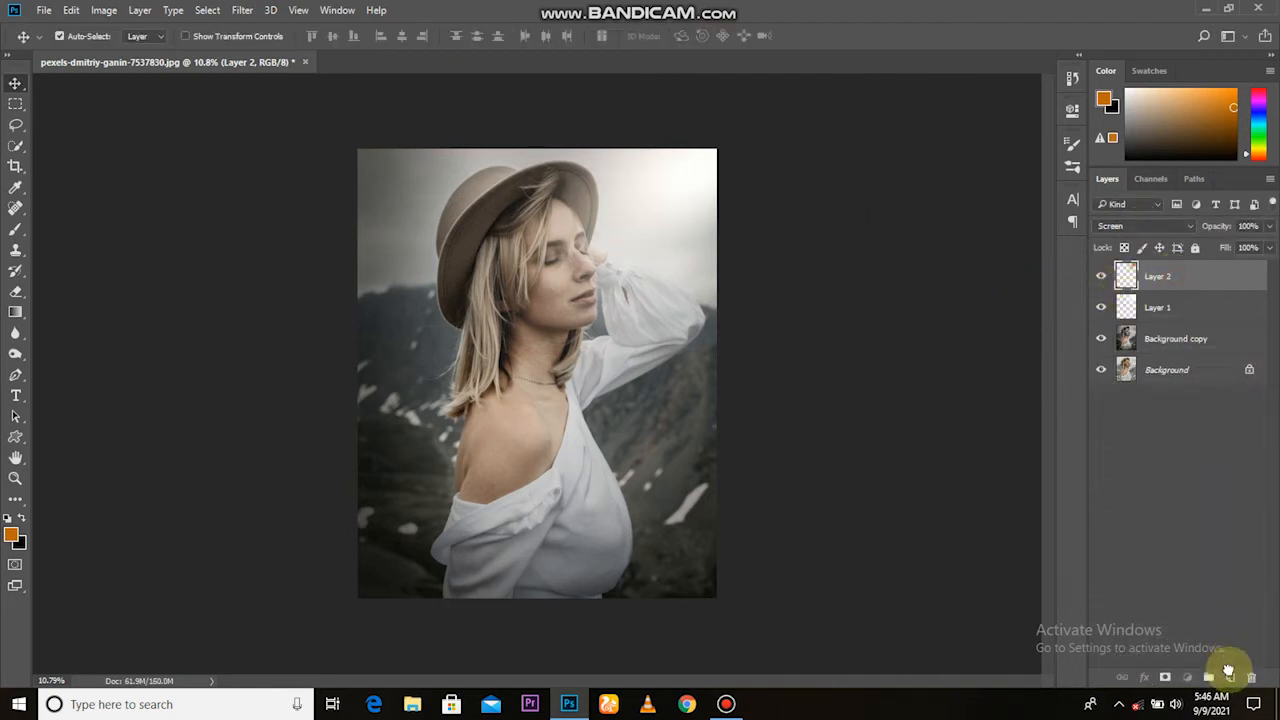
click(1157, 222)
click(1145, 400)
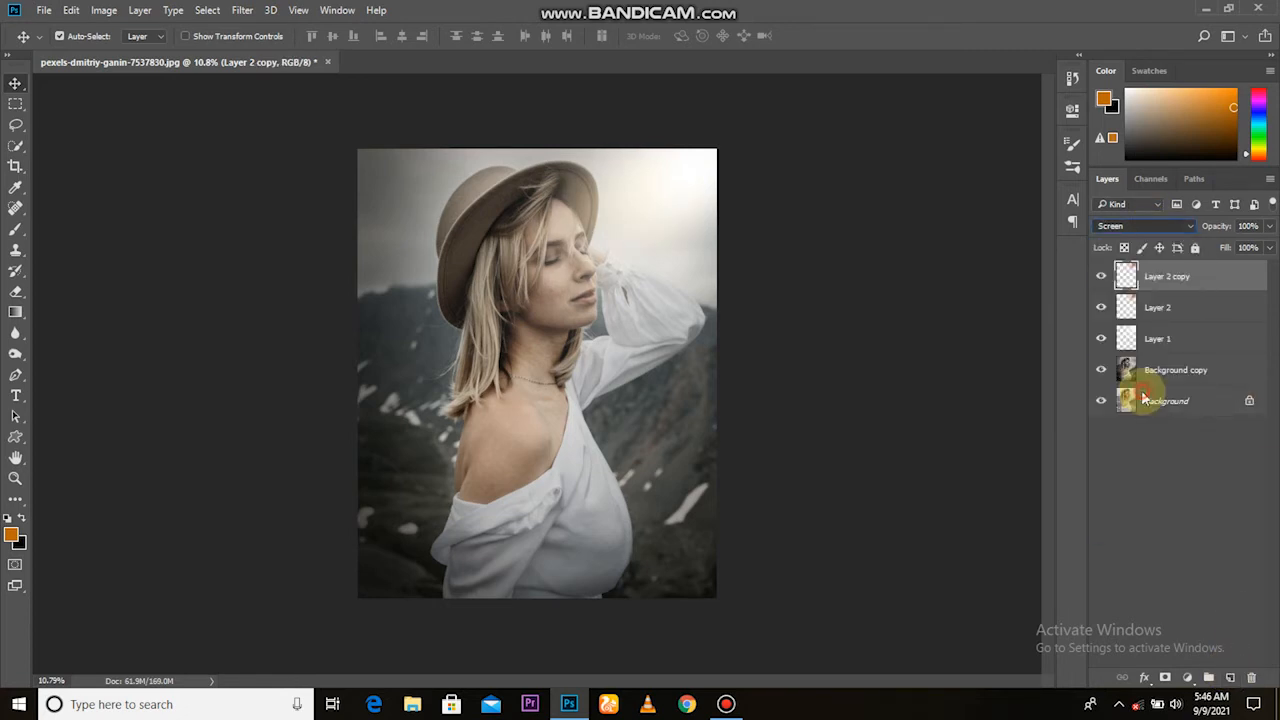
drag(1194, 271, 1189, 333)
click(1103, 338)
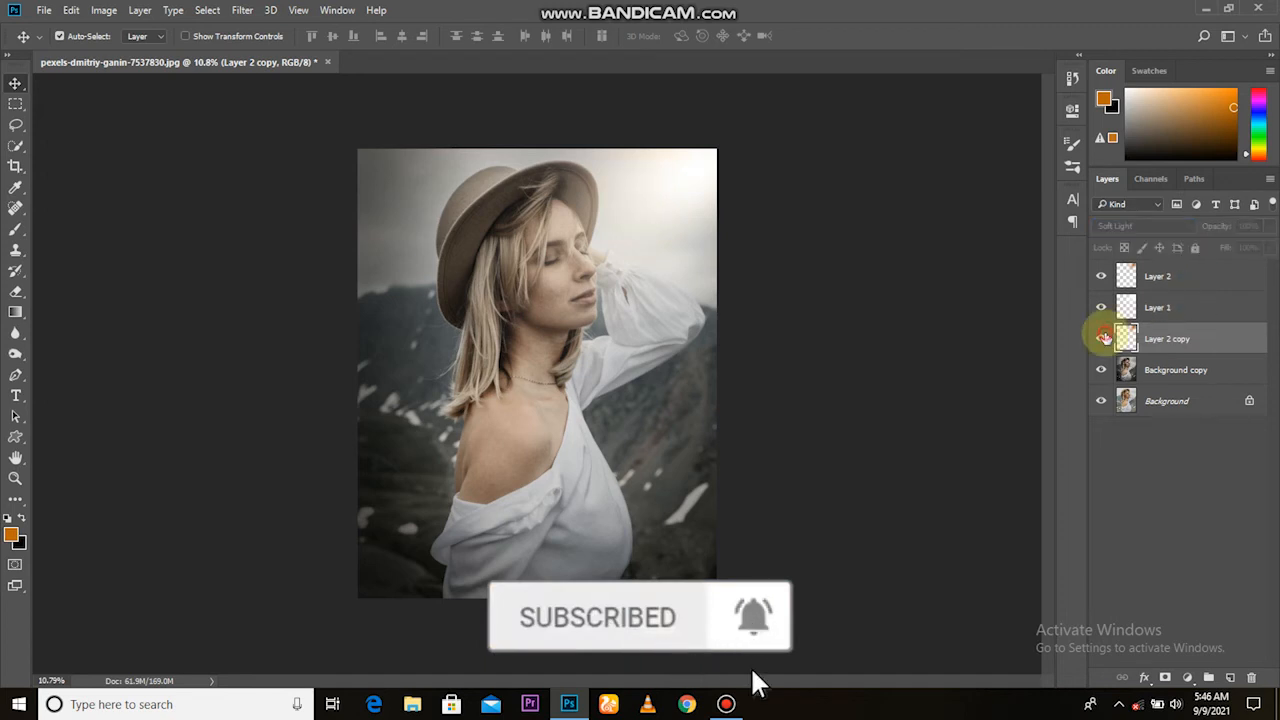
- Add a Gradient Map adjustment layer above Layer 2 using the Violet, Orange preset
click(1128, 283)
click(1190, 676)
click(1168, 654)
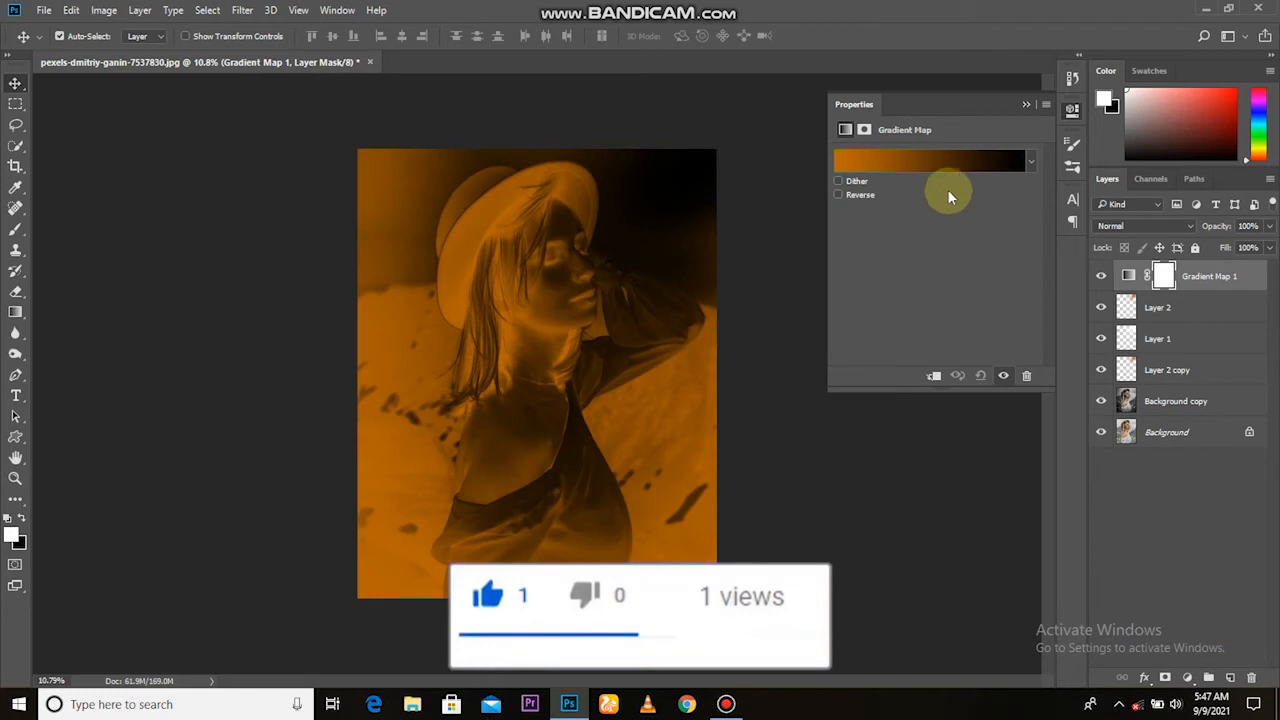
click(935, 159)
click(752, 231)
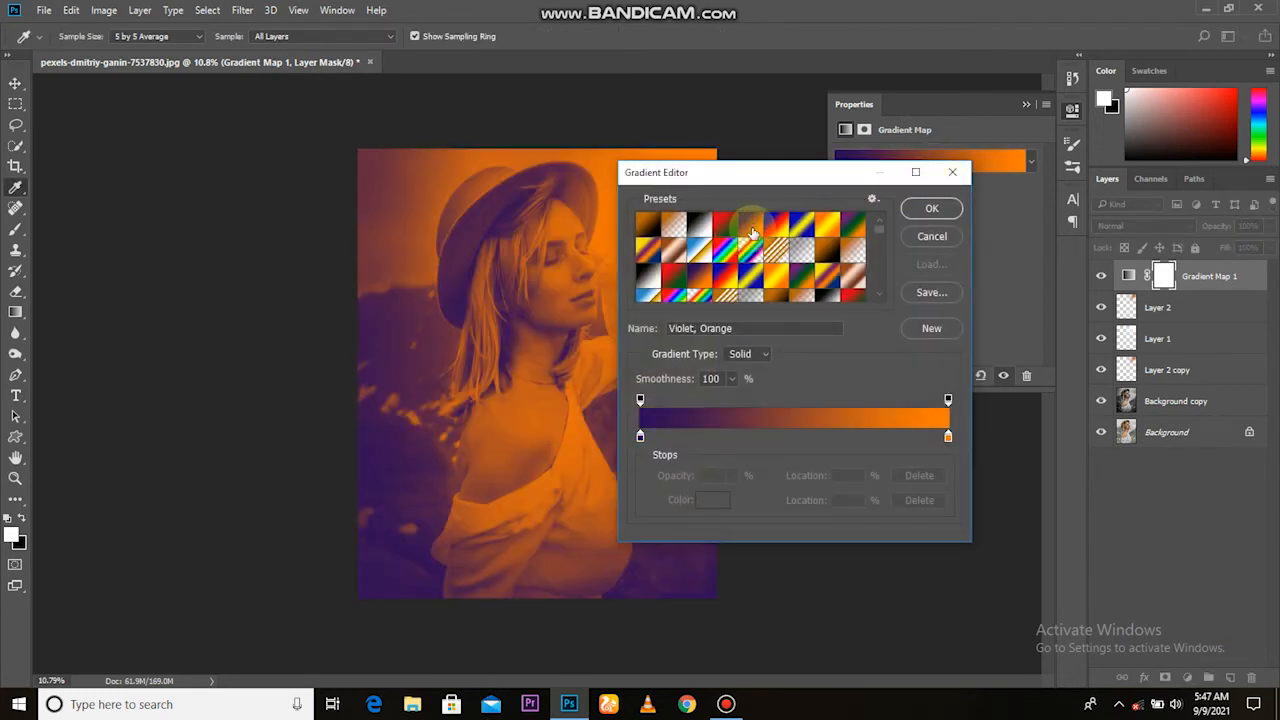
- Change the gradient's violet stop to dark blue #0f075d and apply the edited gradient
click(636, 434)
click(713, 500)
drag(658, 333, 604, 286)
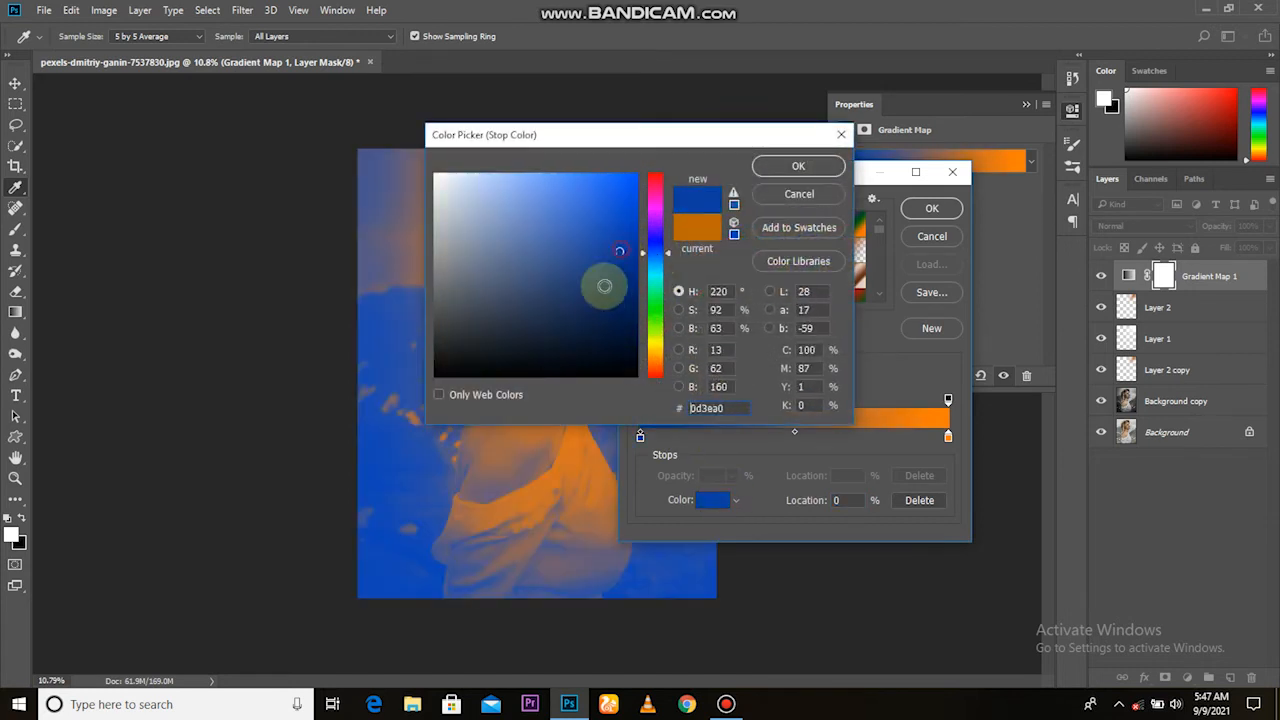
click(645, 239)
click(589, 293)
drag(589, 293, 623, 302)
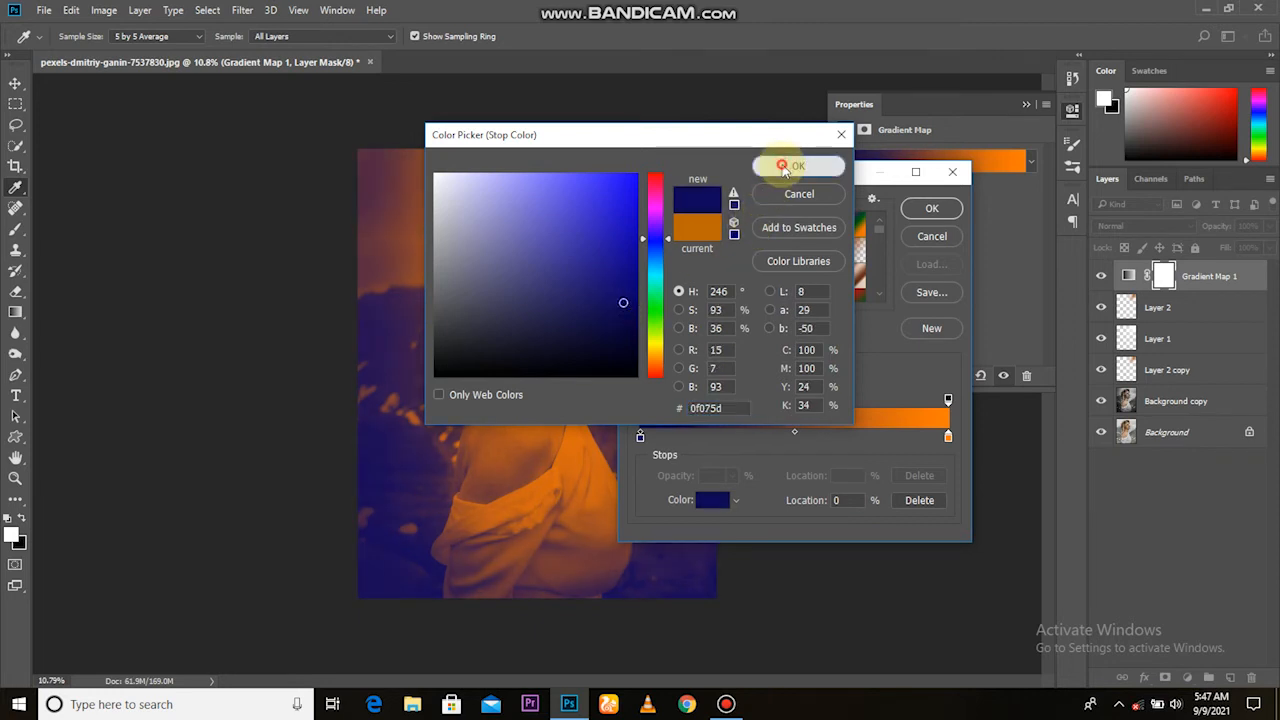
click(779, 165)
click(935, 208)
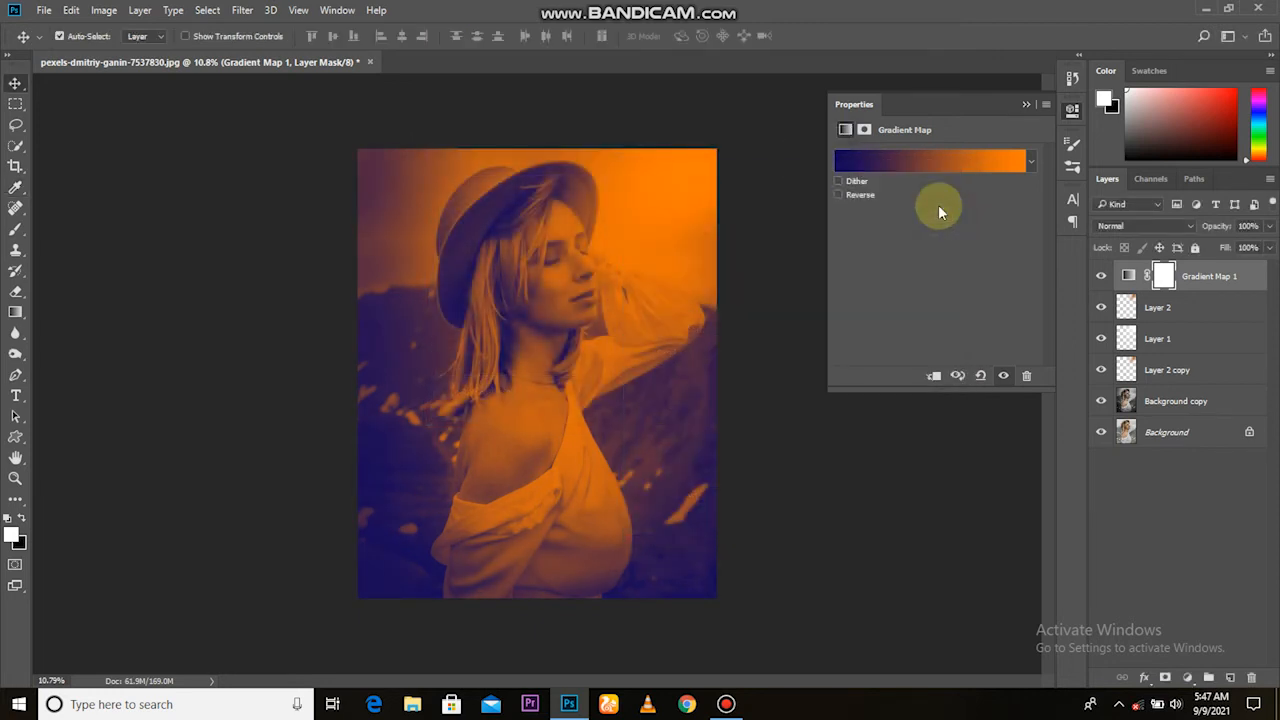
- Set the gradient map's blend mode to Soft Light and compare the photo with and without it
click(1025, 105)
click(1162, 226)
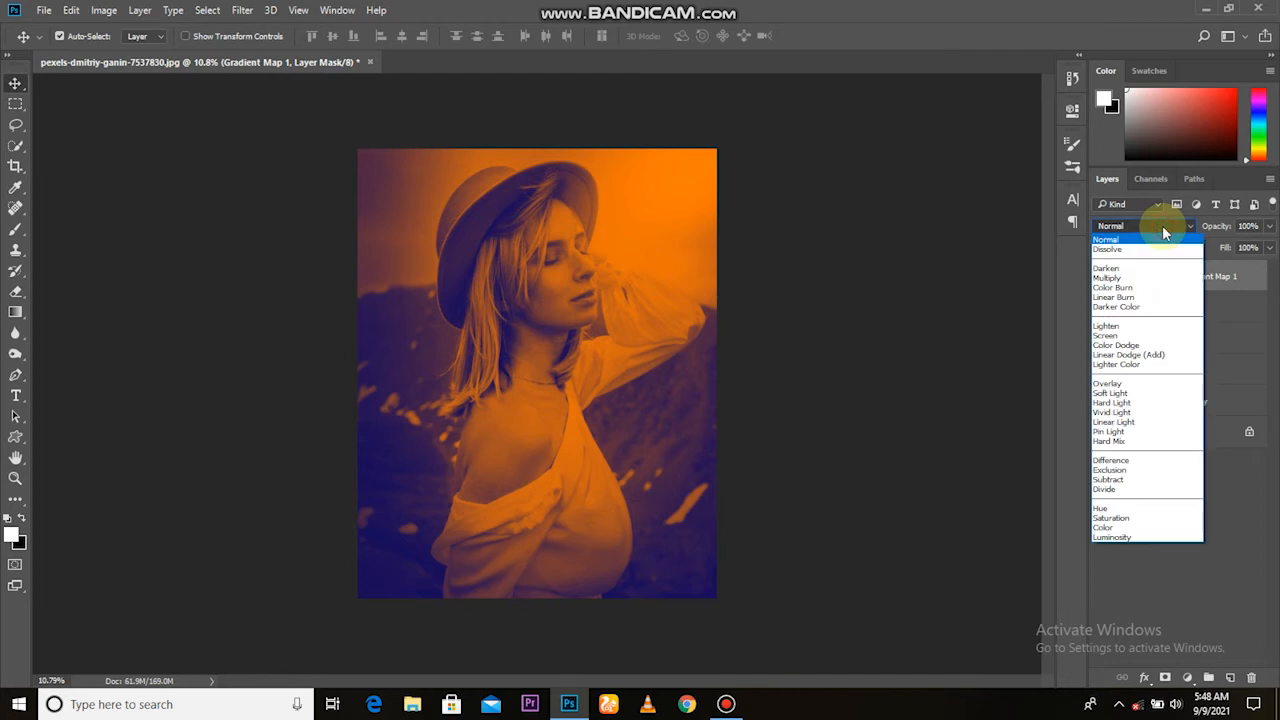
click(1137, 394)
click(1103, 277)
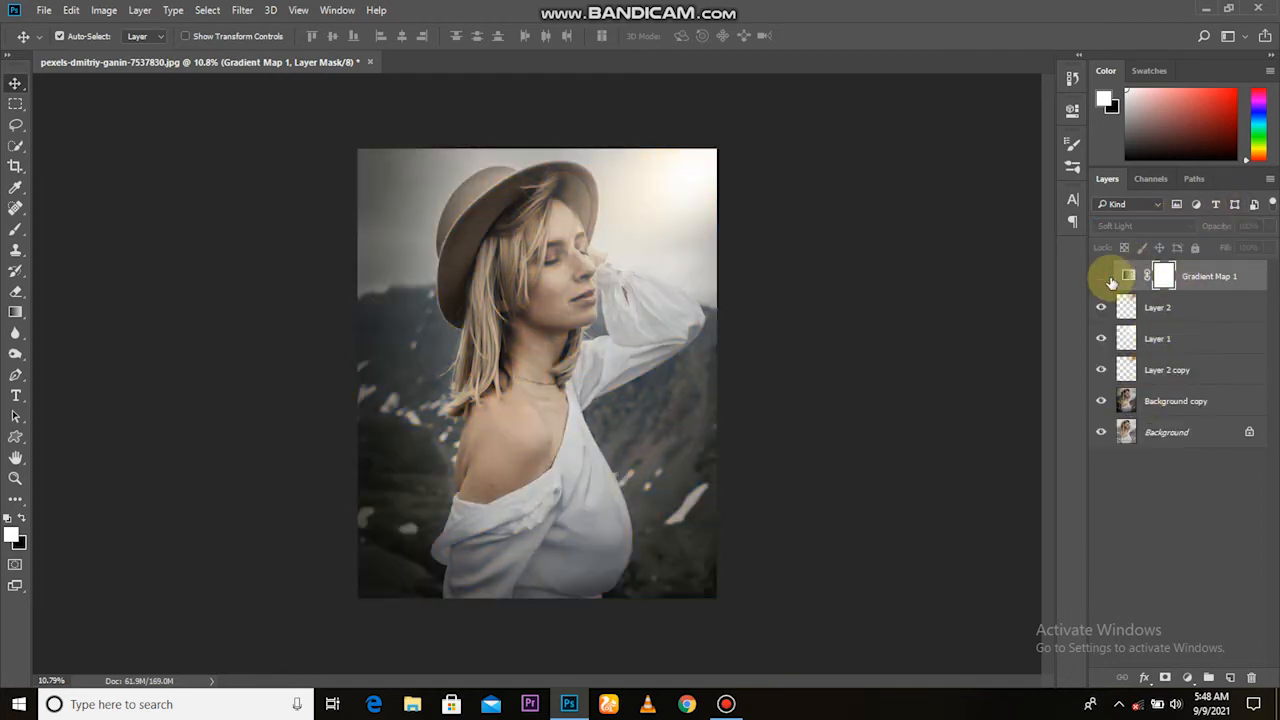
click(1103, 277)
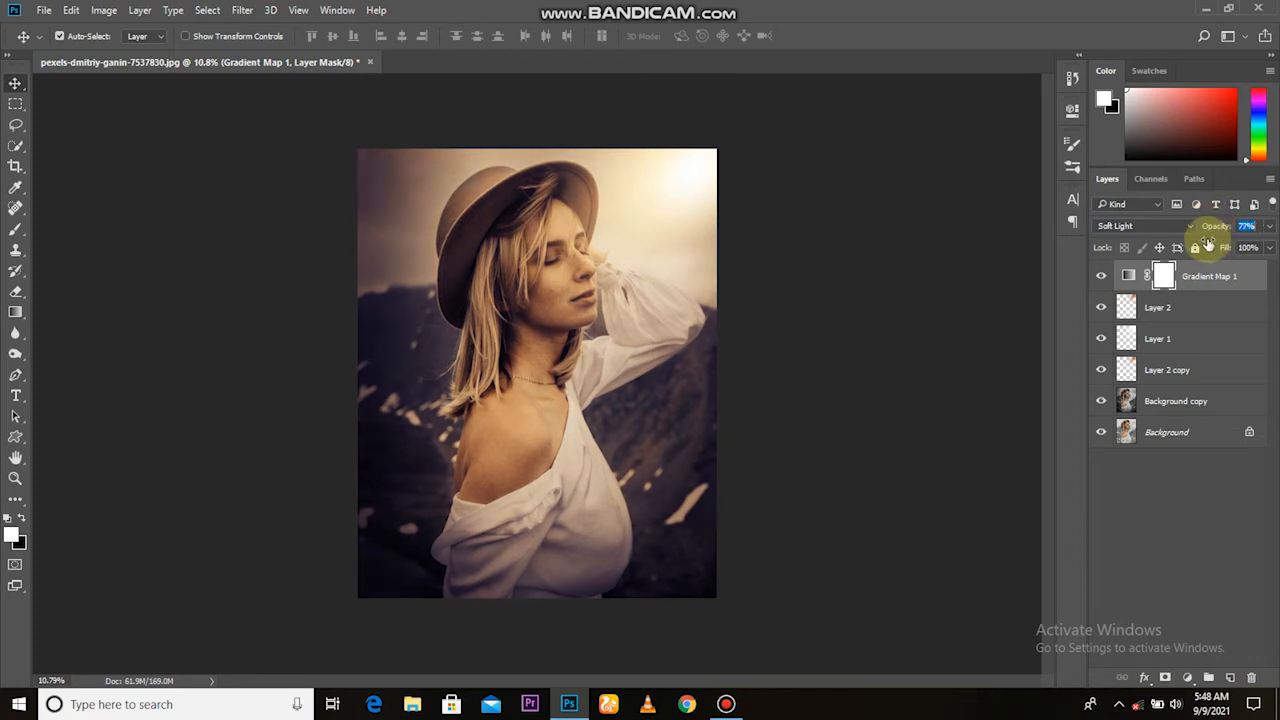
- Lower the gradient map layer's opacity and check the softened effect by hiding and reshowing the layer
drag(1193, 248, 1137, 251)
click(1100, 276)
click(1100, 276)
- Add a deep blue Solid Color fill layer directly above the Background copy layer
click(1170, 410)
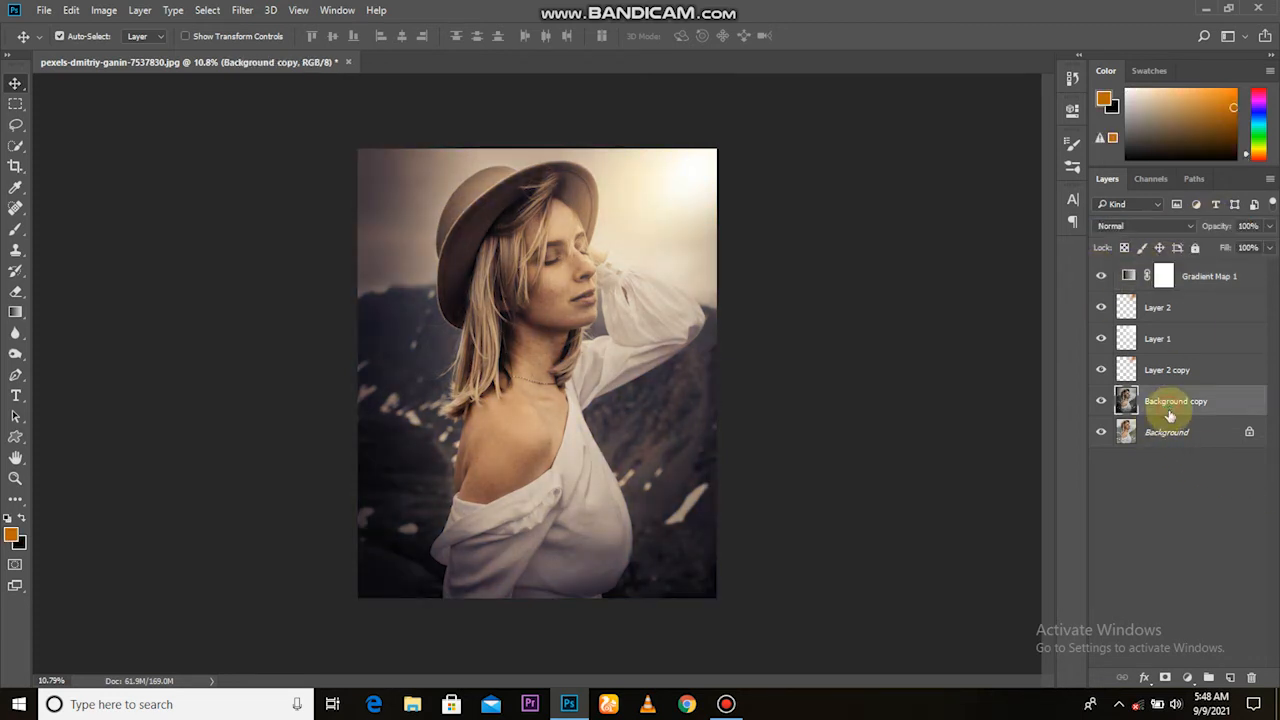
click(1190, 679)
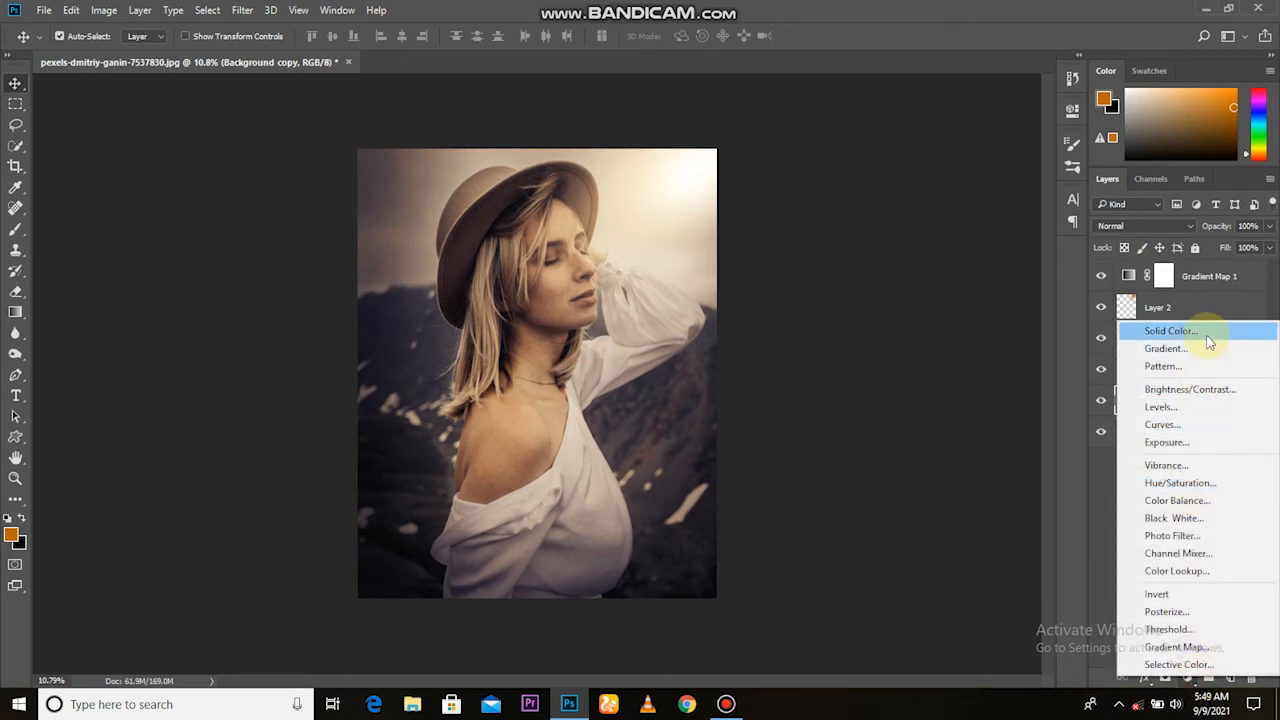
click(1158, 334)
click(655, 245)
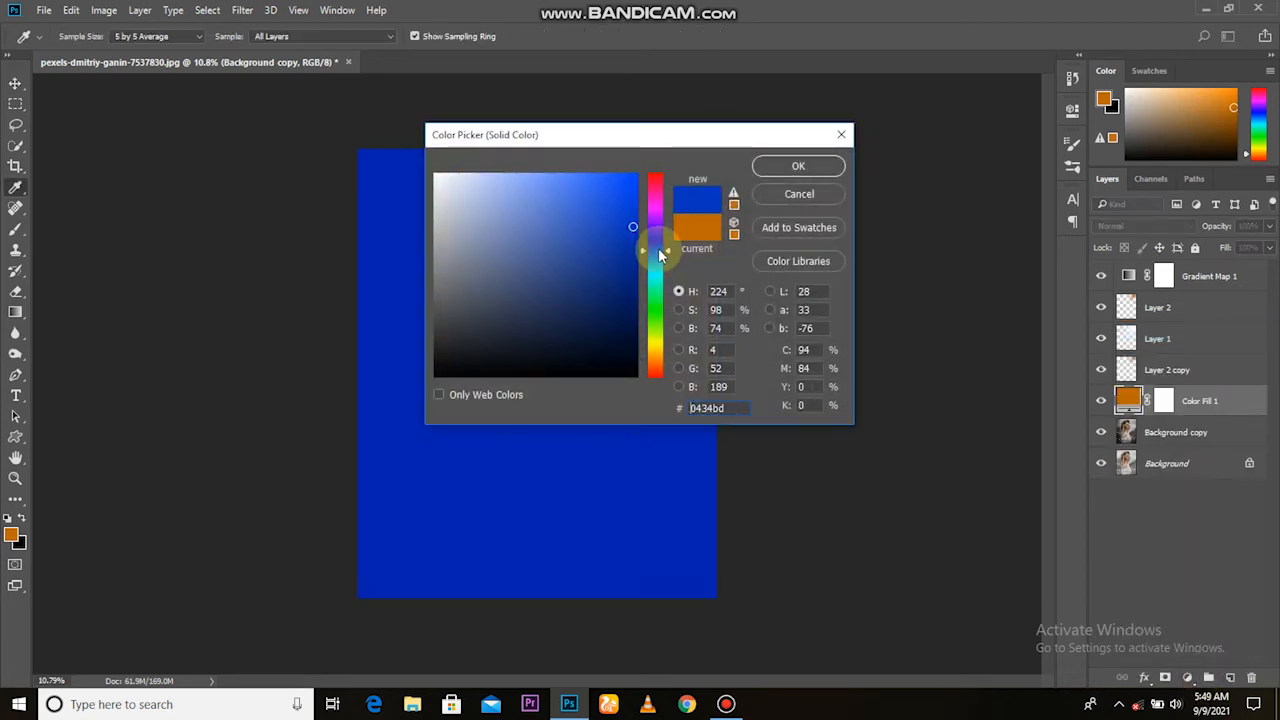
click(609, 229)
mouse_move(609, 229)
mouse_down()
mouse_move(643, 171)
mouse_move(608, 237)
mouse_move(630, 220)
mouse_up()
click(773, 168)
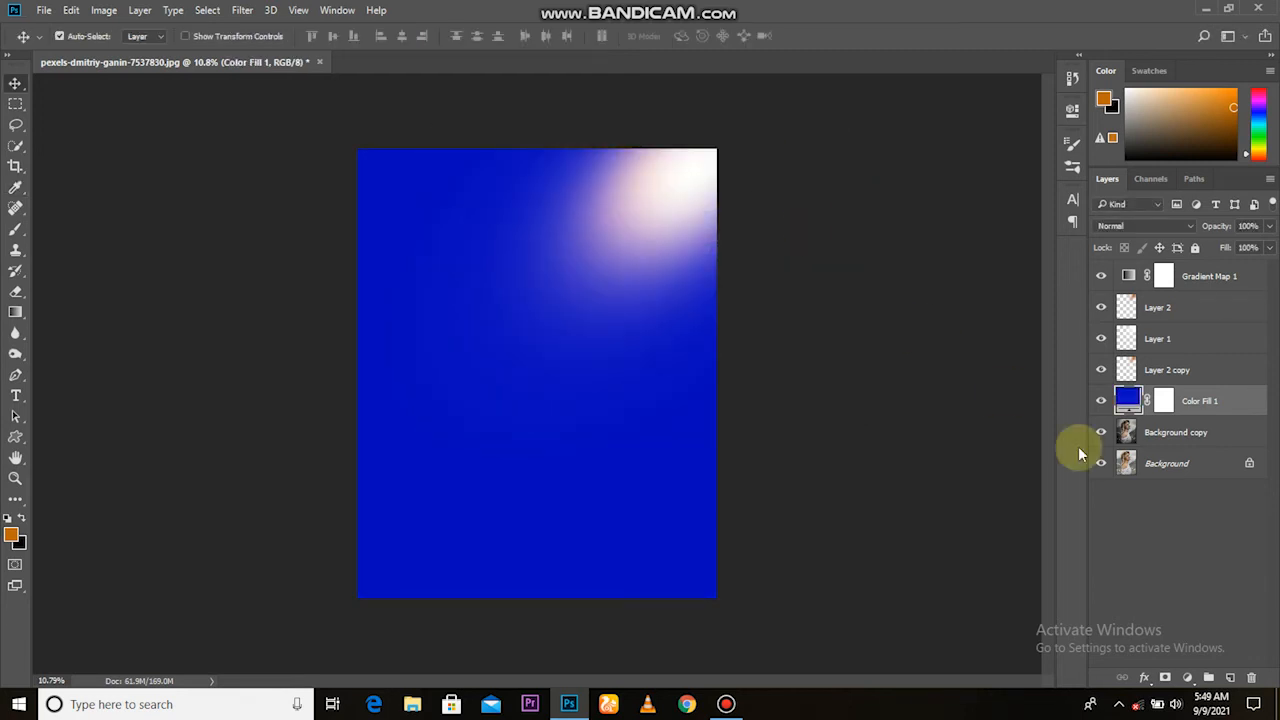
- Set the blue fill layer's blend mode to Soft Light and lower its opacity to 40%
click(1141, 226)
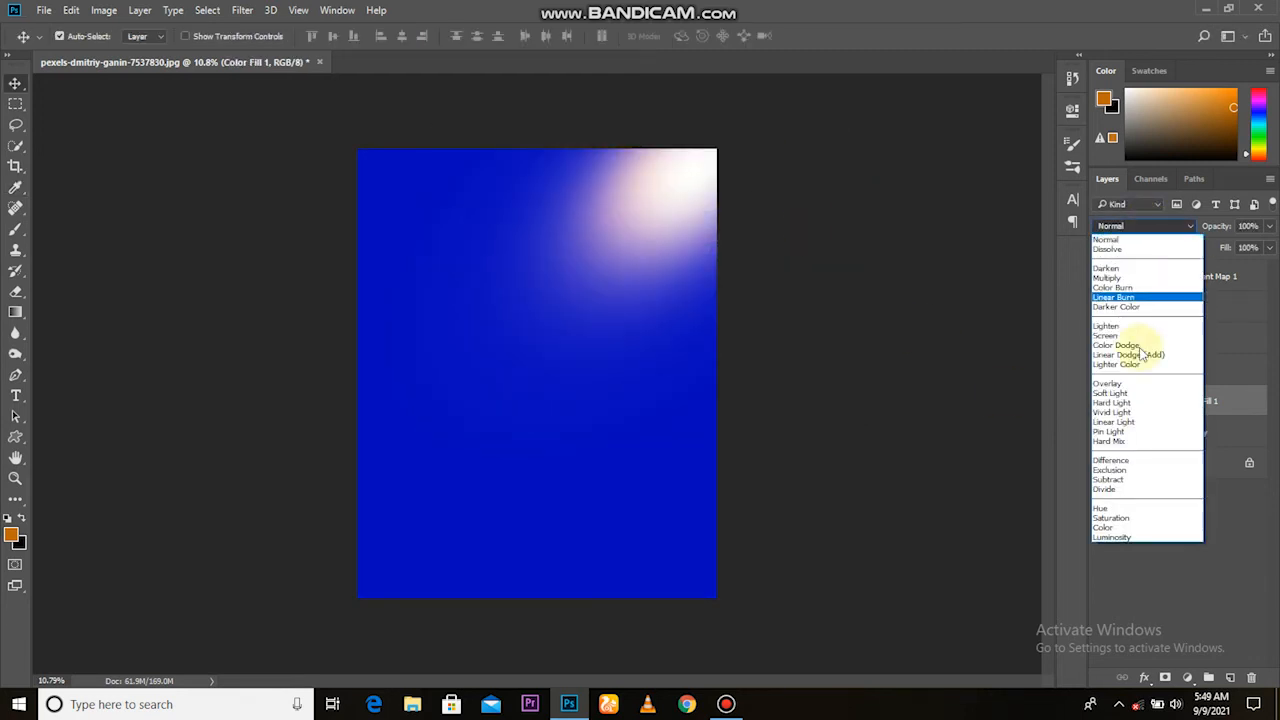
click(1137, 394)
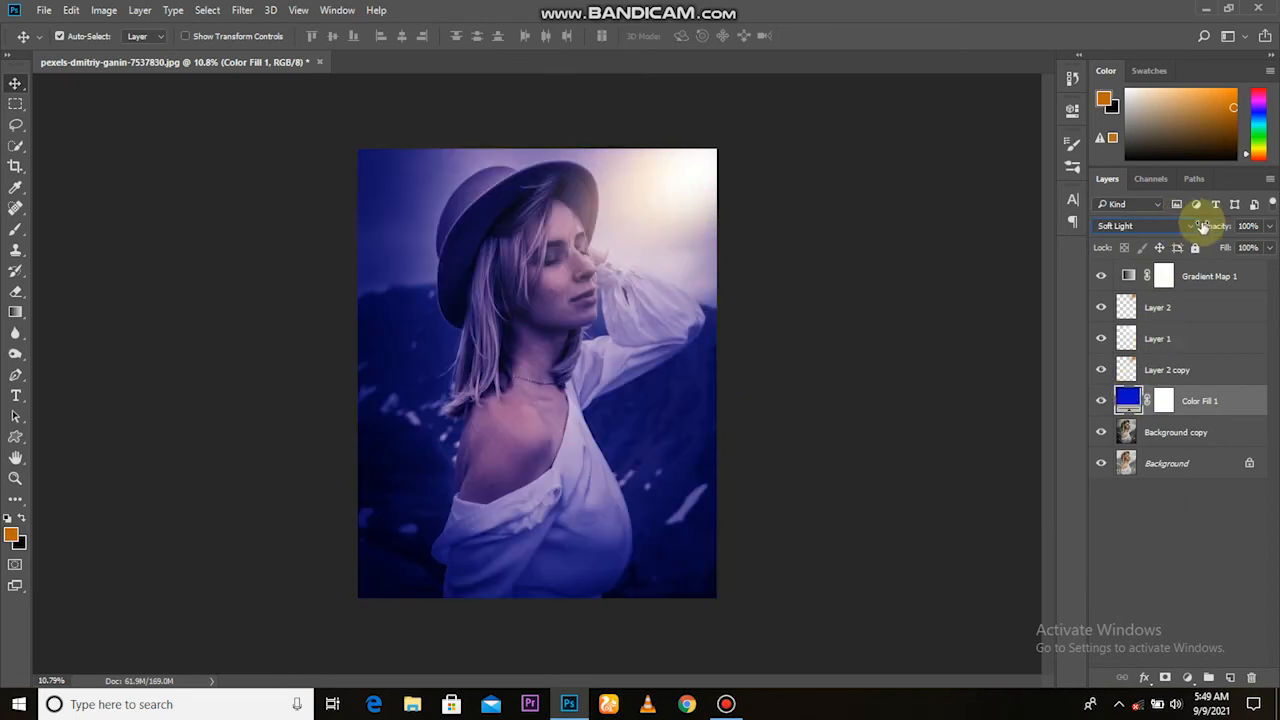
drag(1212, 228, 1160, 247)
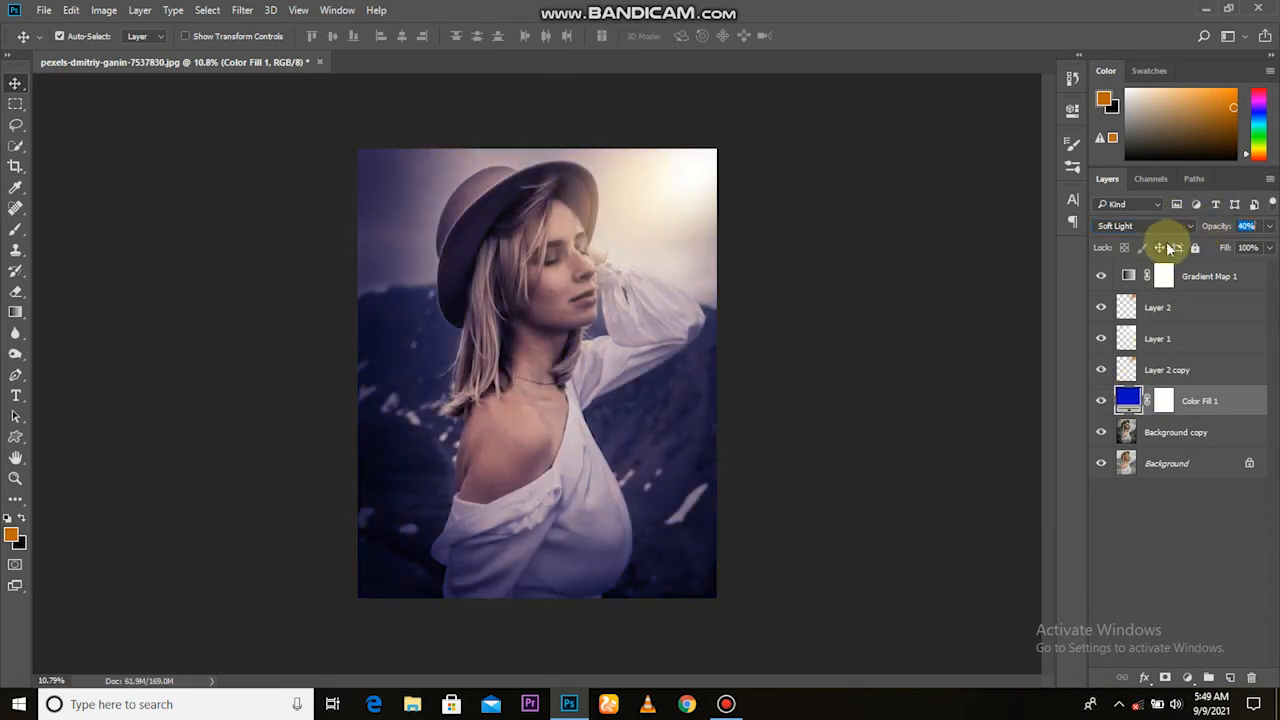
- Compare the photo with and without the blue fill layer and fine-tune its opacity
click(1102, 400)
click(1102, 400)
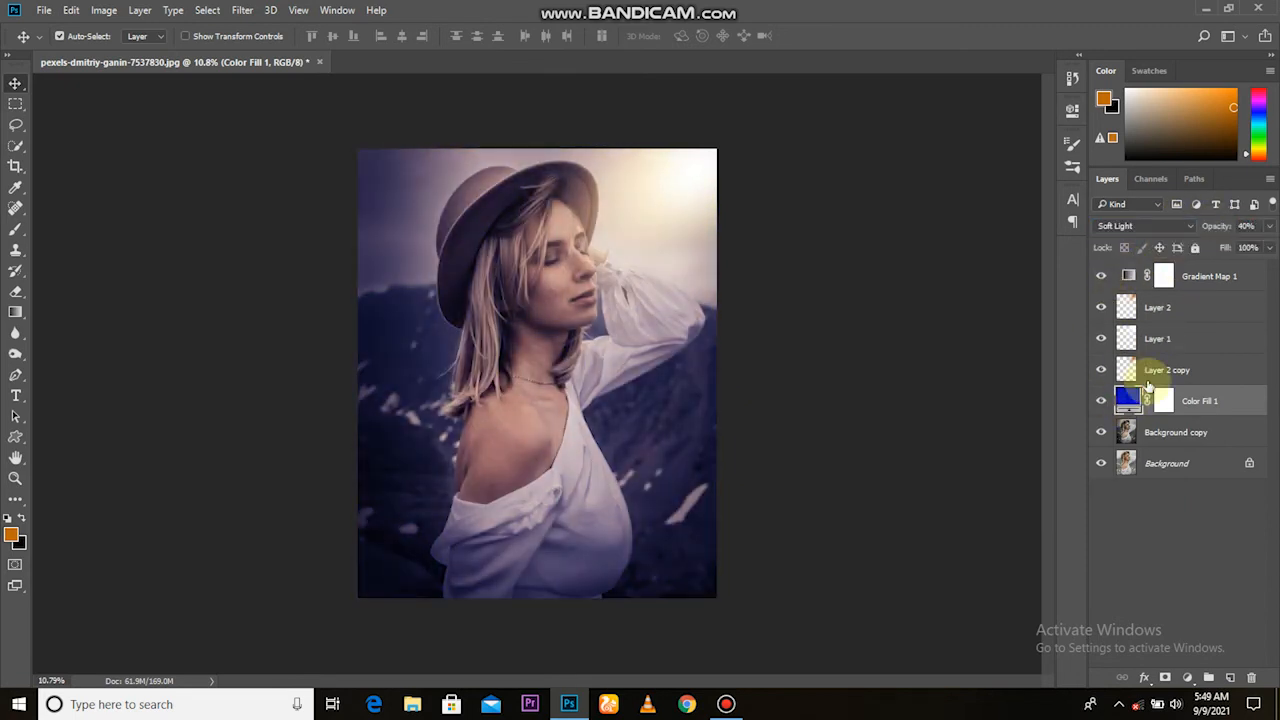
drag(1218, 226, 1029, 371)
- Add a Color Balance adjustment layer above Gradient Map 1 and shift the midtones slightly toward blue
click(1205, 282)
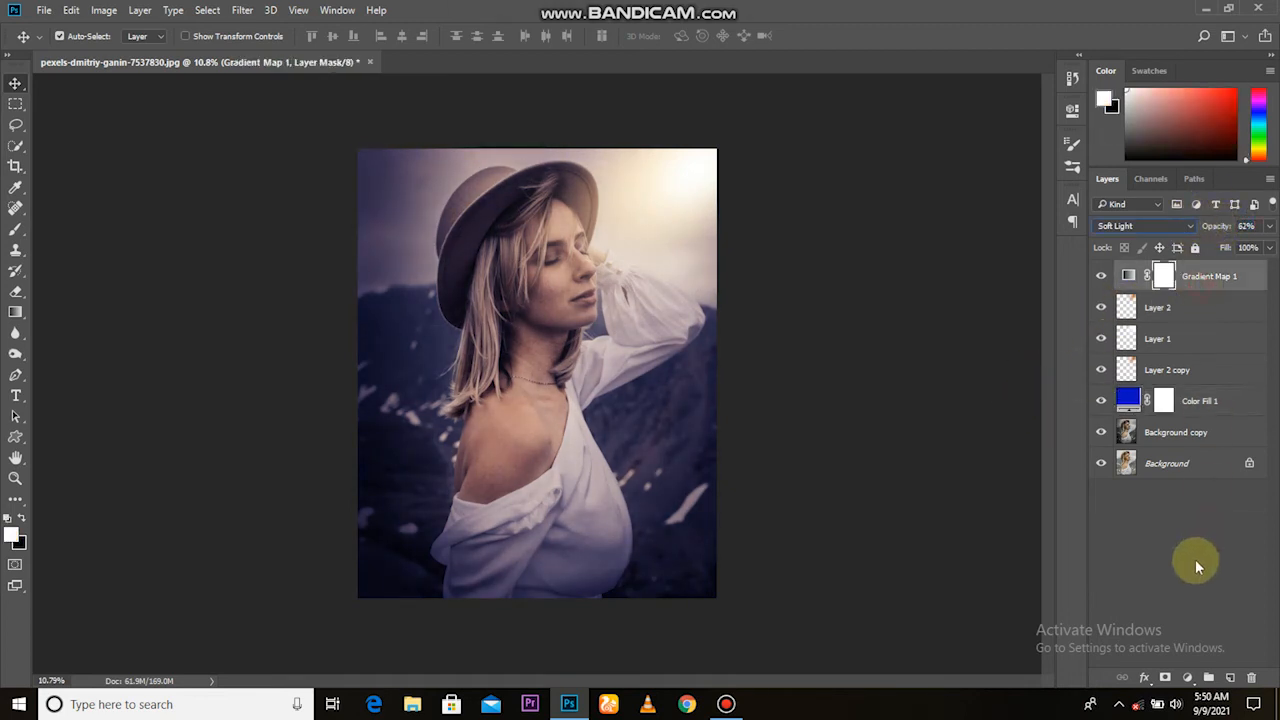
click(1190, 677)
click(1165, 501)
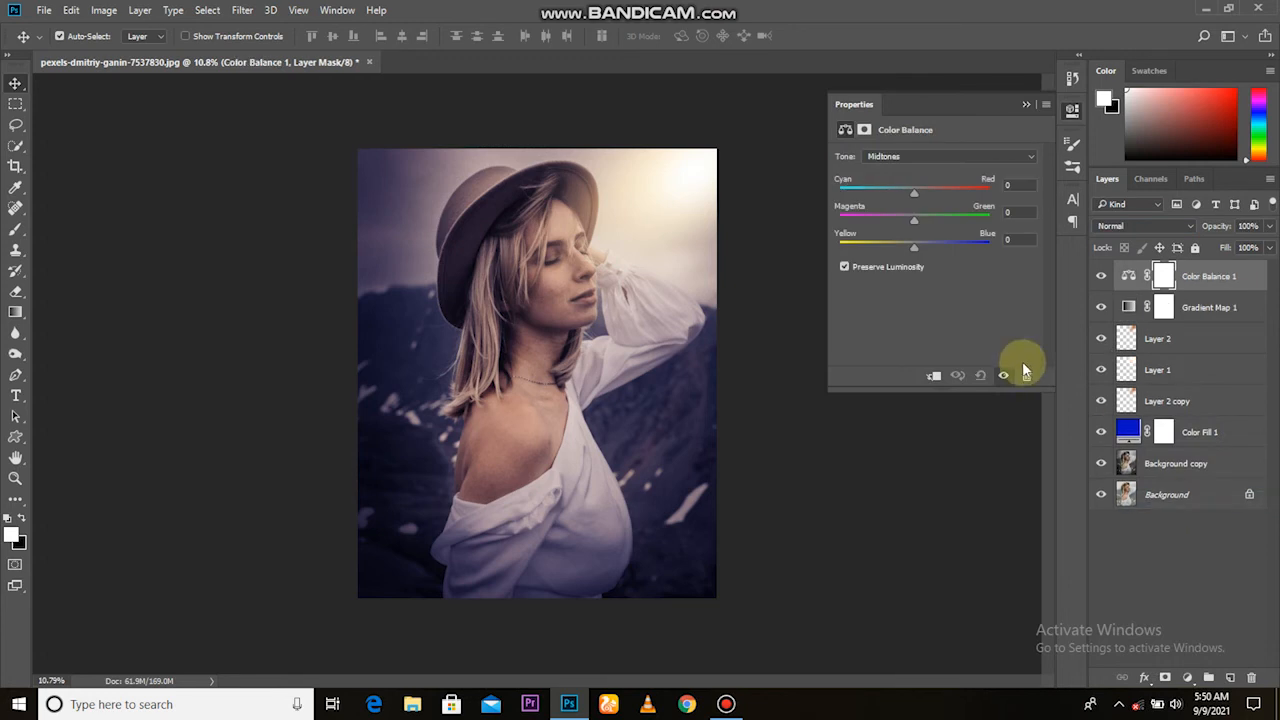
drag(952, 200, 922, 249)
click(1025, 104)
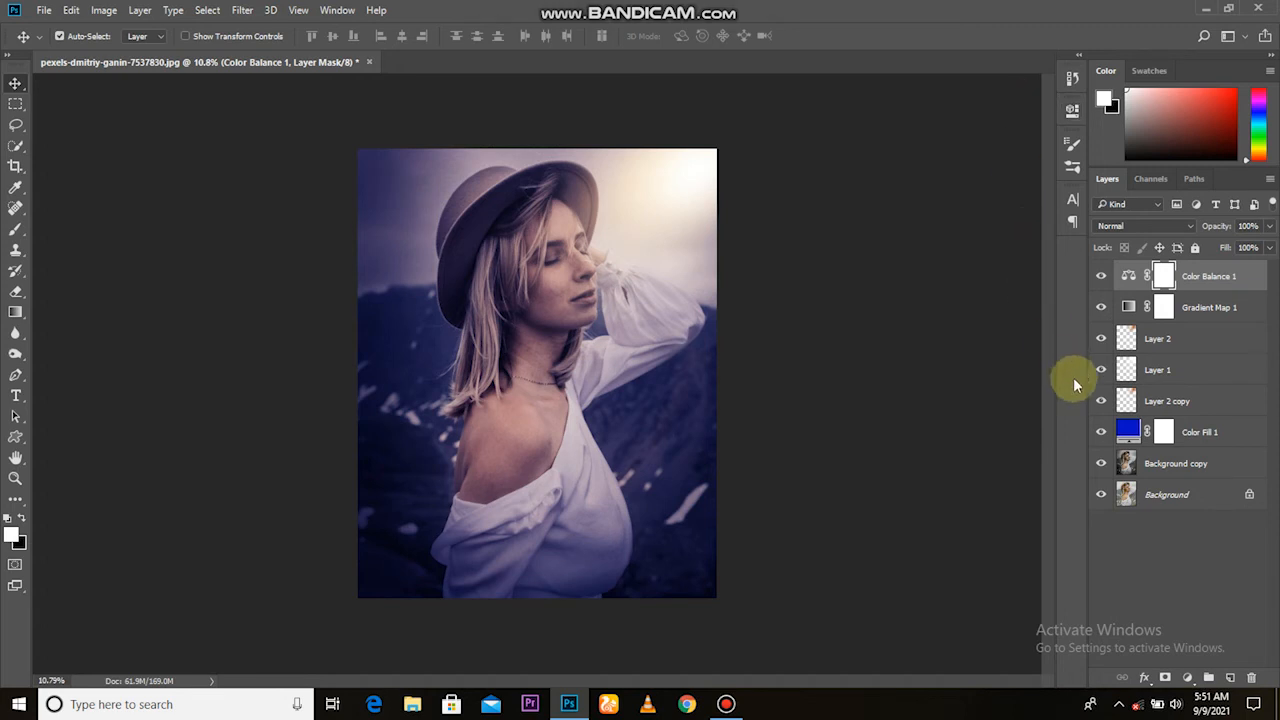
- Add a Curves adjustment layer above Color Balance 1, raising the RGB black point and shaping the shadows and highlights with added points
click(1187, 677)
click(1162, 422)
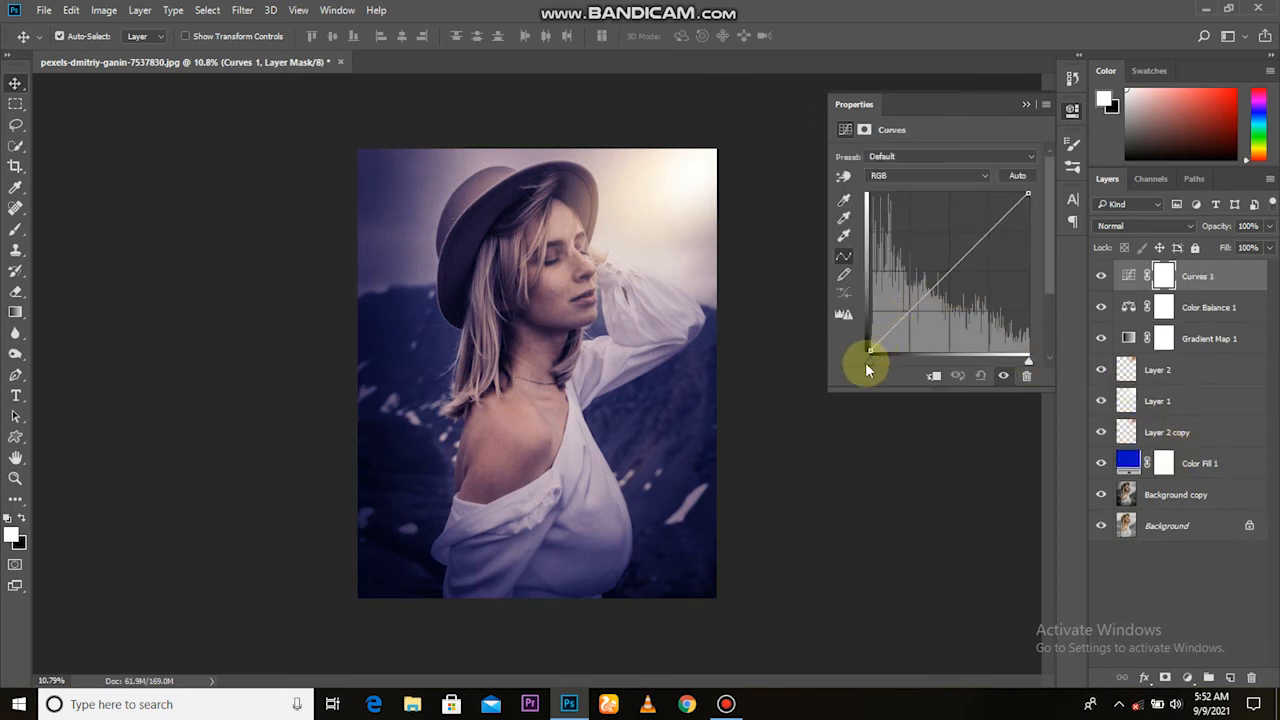
drag(869, 349, 869, 342)
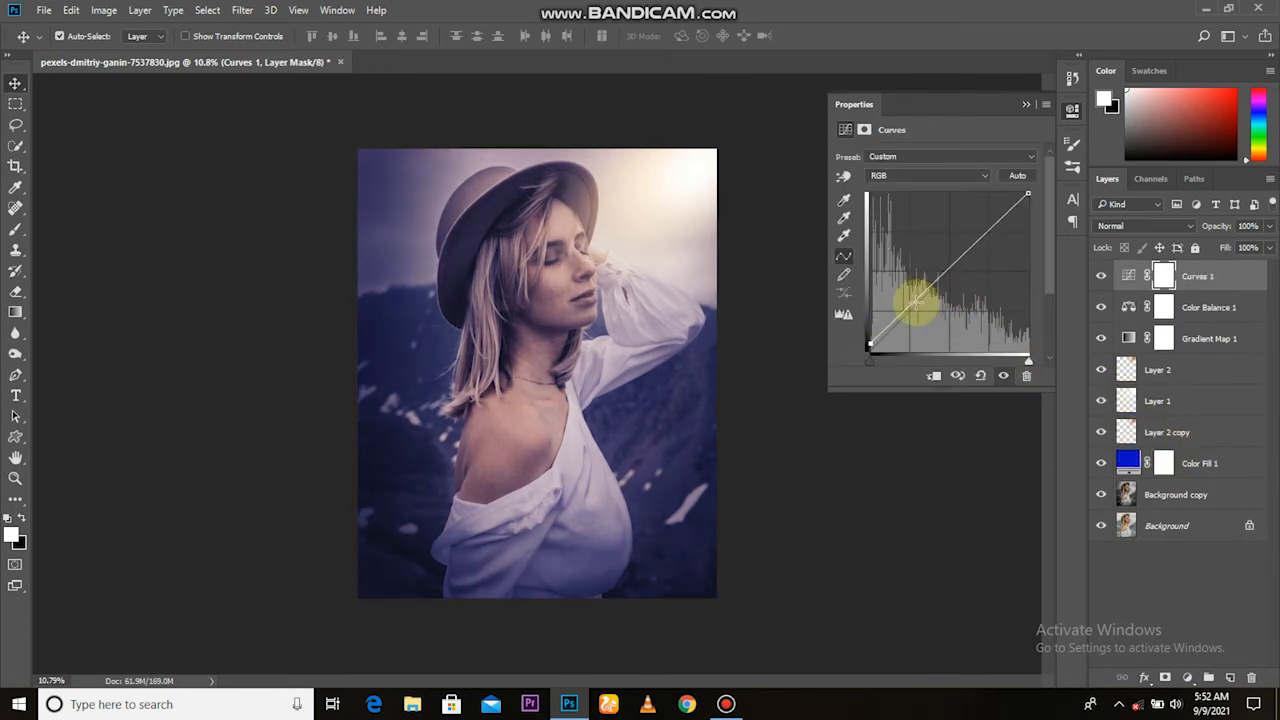
click(871, 341)
drag(903, 300, 915, 320)
drag(1015, 196, 1004, 214)
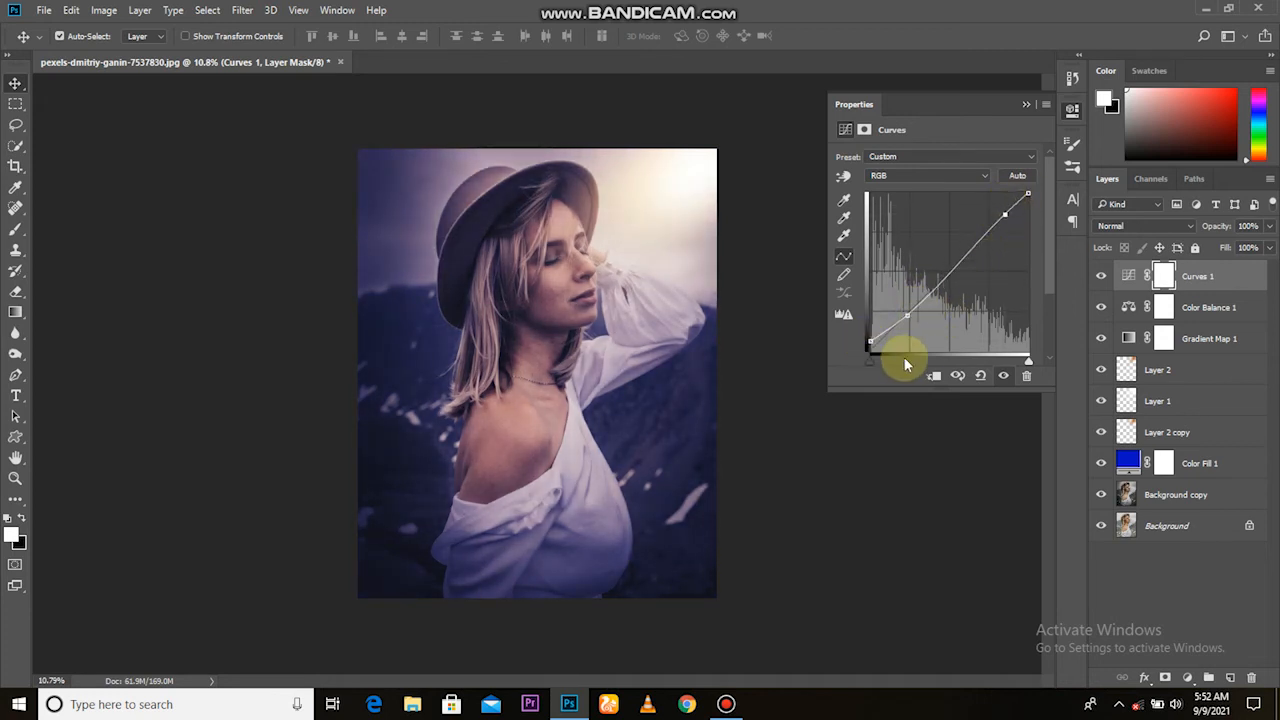
- Slightly lower the highlight end of the Blue channel curve and compare the photo with and without the Curves layer
click(955, 174)
click(942, 216)
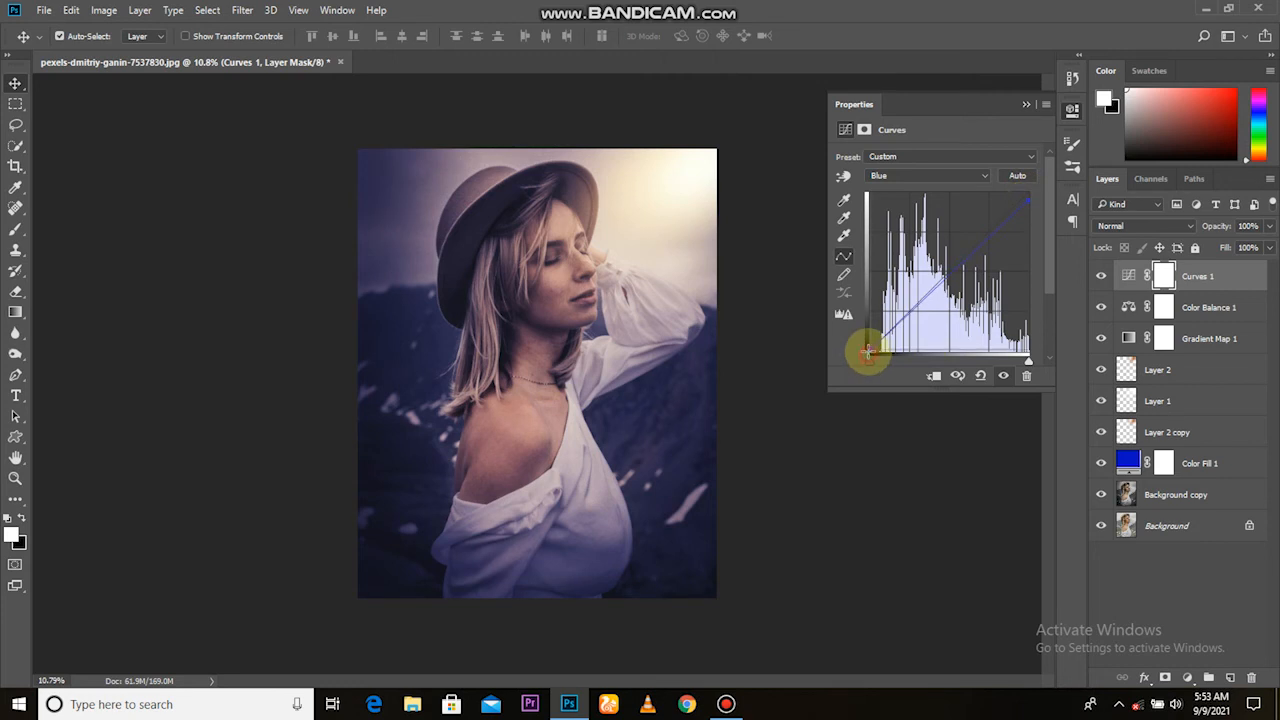
click(1025, 104)
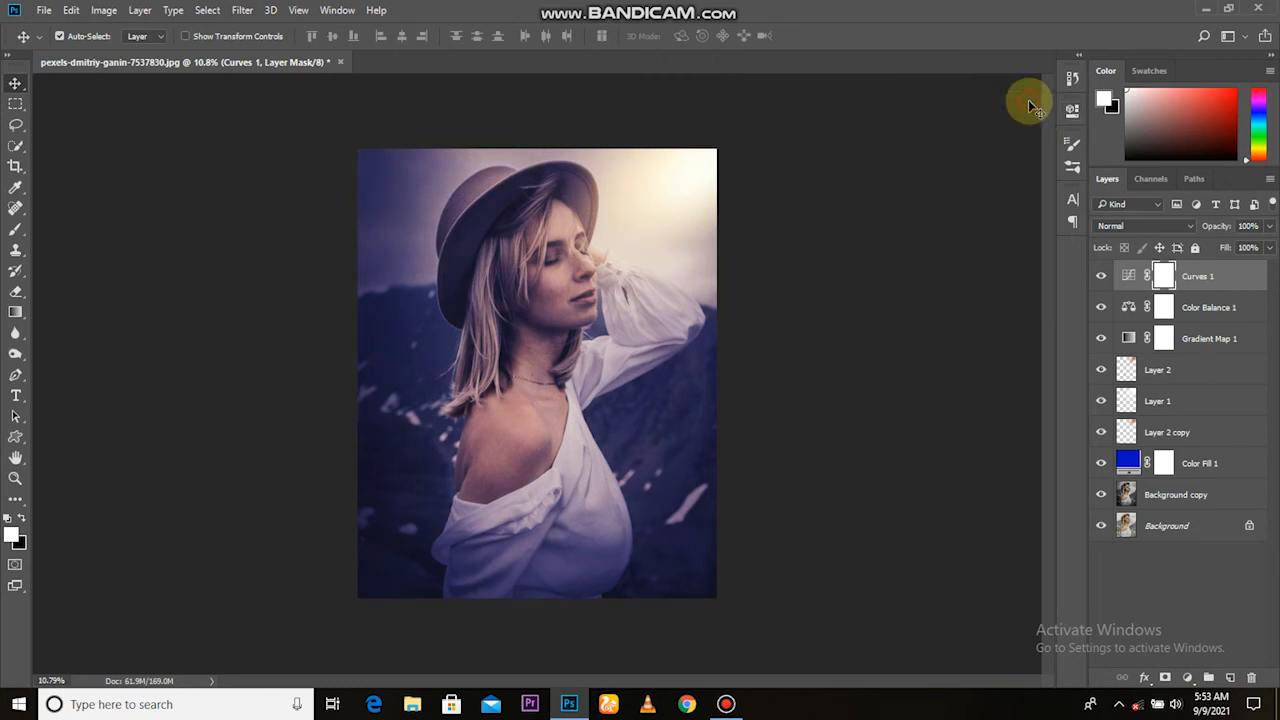
click(1104, 275)
click(1101, 275)
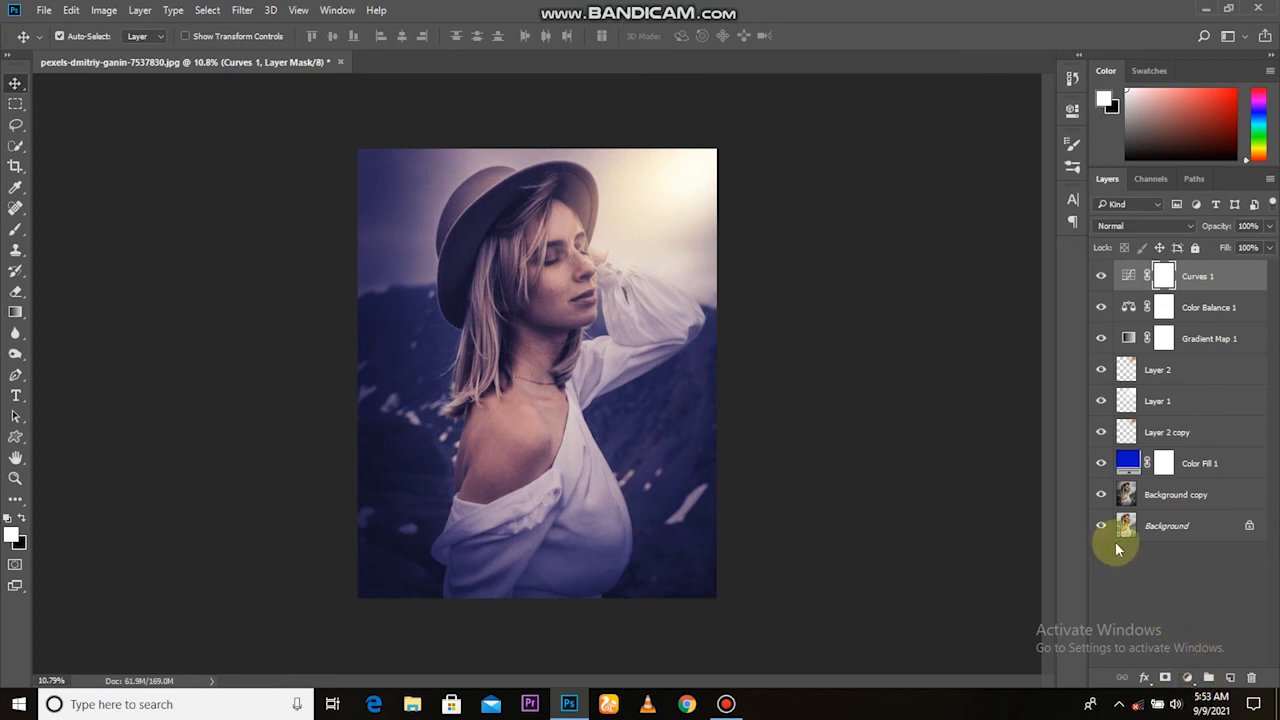
- Stamp all visible layers into a new top layer and add a Curves layer above it with a gentle S-shaped contrast curve
key(ctrl+shift+alt+e)
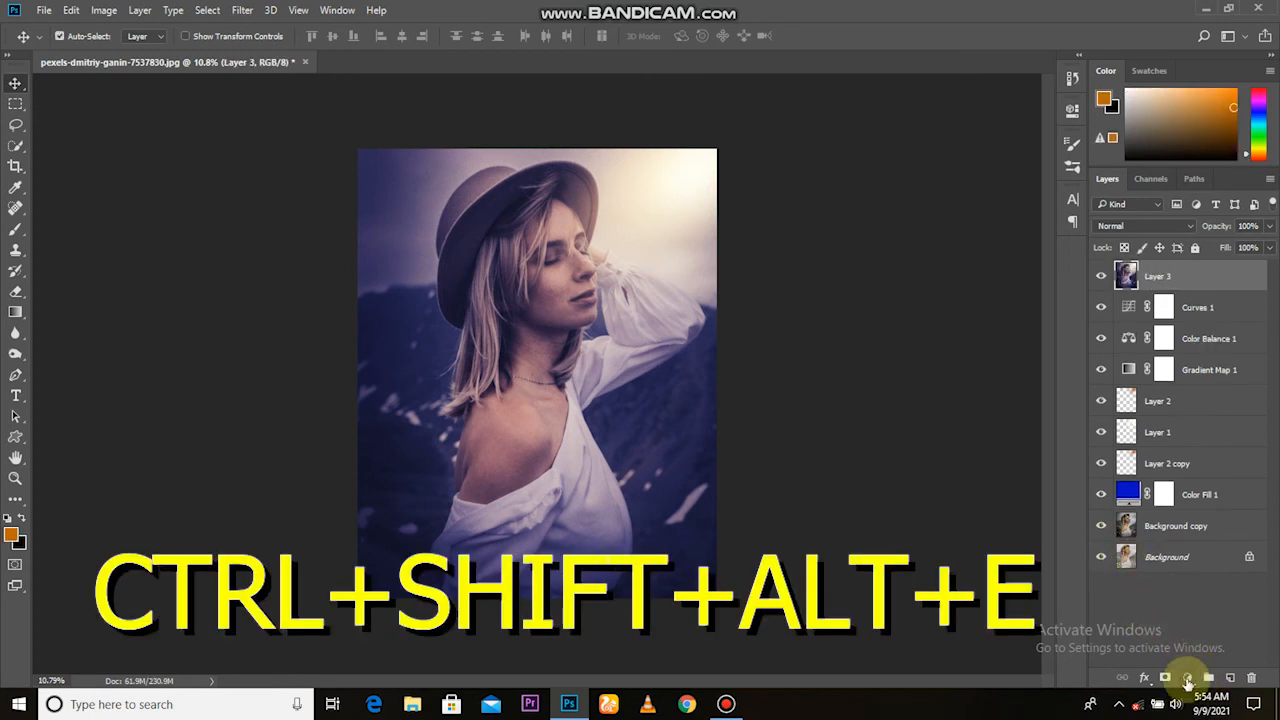
click(1188, 679)
click(1175, 417)
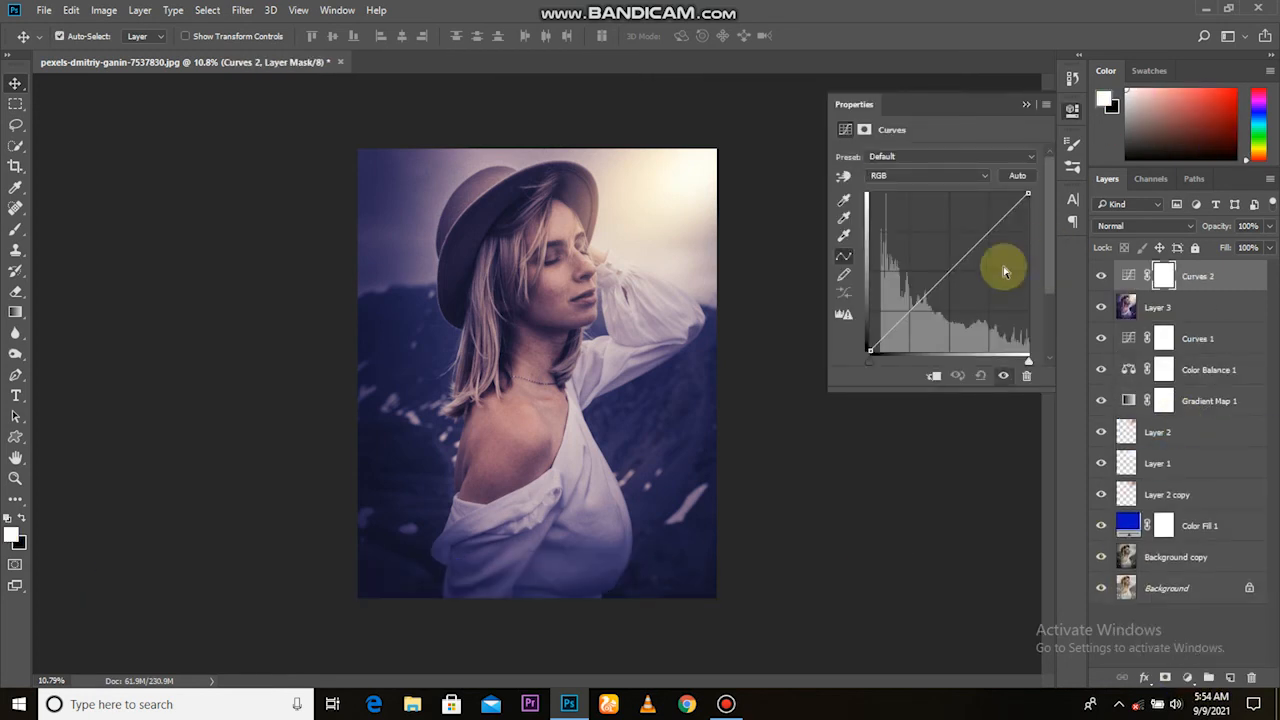
click(990, 228)
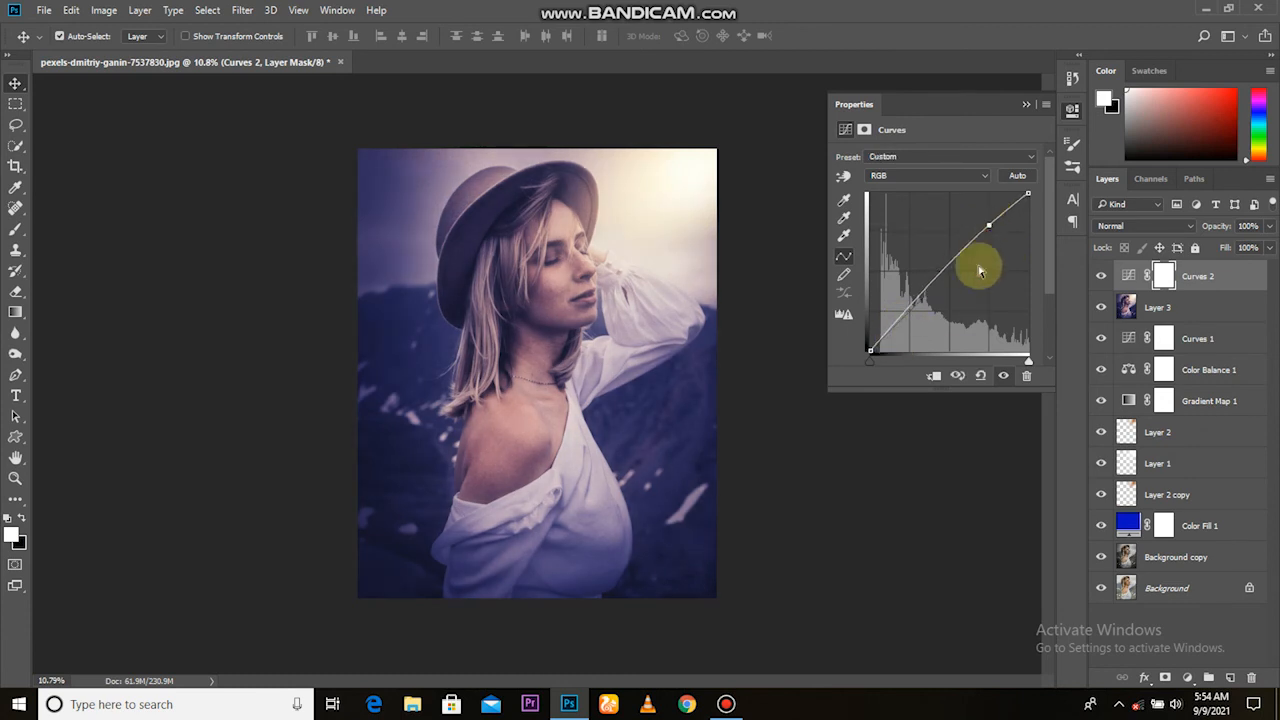
drag(908, 310, 909, 317)
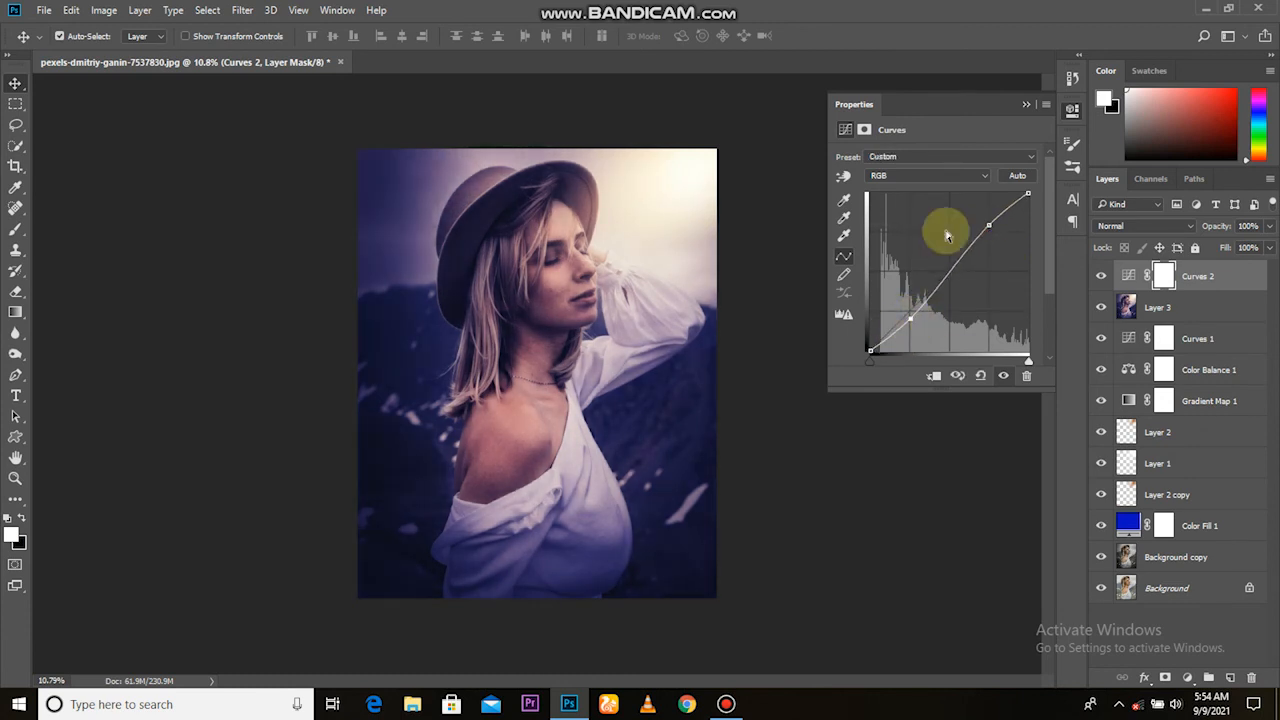
click(1025, 104)
- Compare the photo with and without the second Curves layer
click(1102, 277)
click(1102, 277)
scroll(723, 369, up, 1)
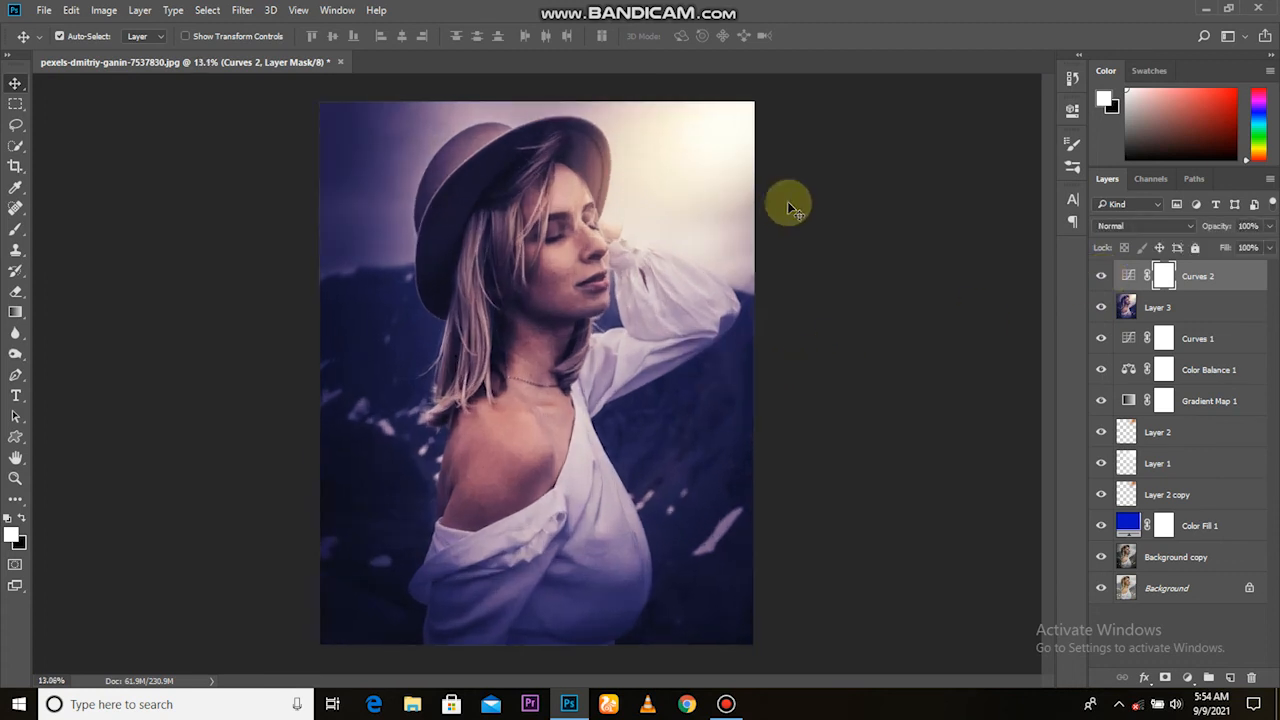
- Stamp the visible layers into a new layer and, in Camera Raw, set Exposure +0.40, Contrast +3, Shadows -19 and Whites -23
key(ctrl+shift+alt+e)
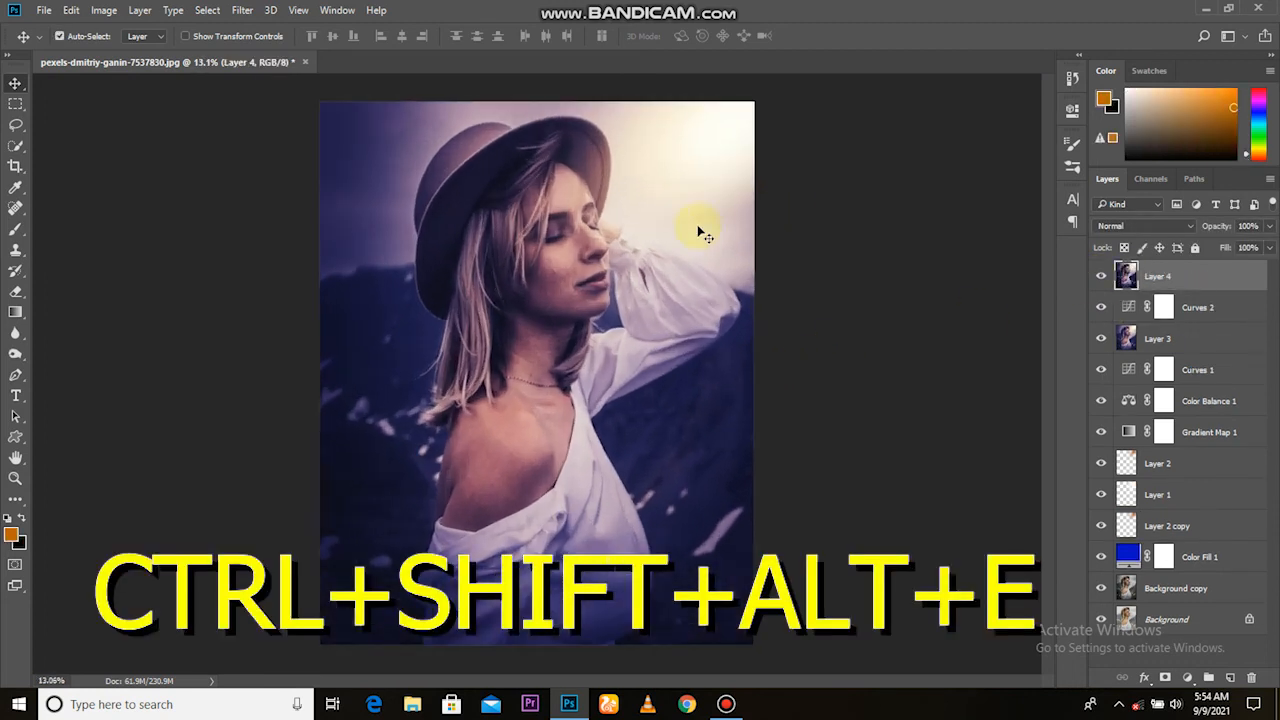
click(241, 11)
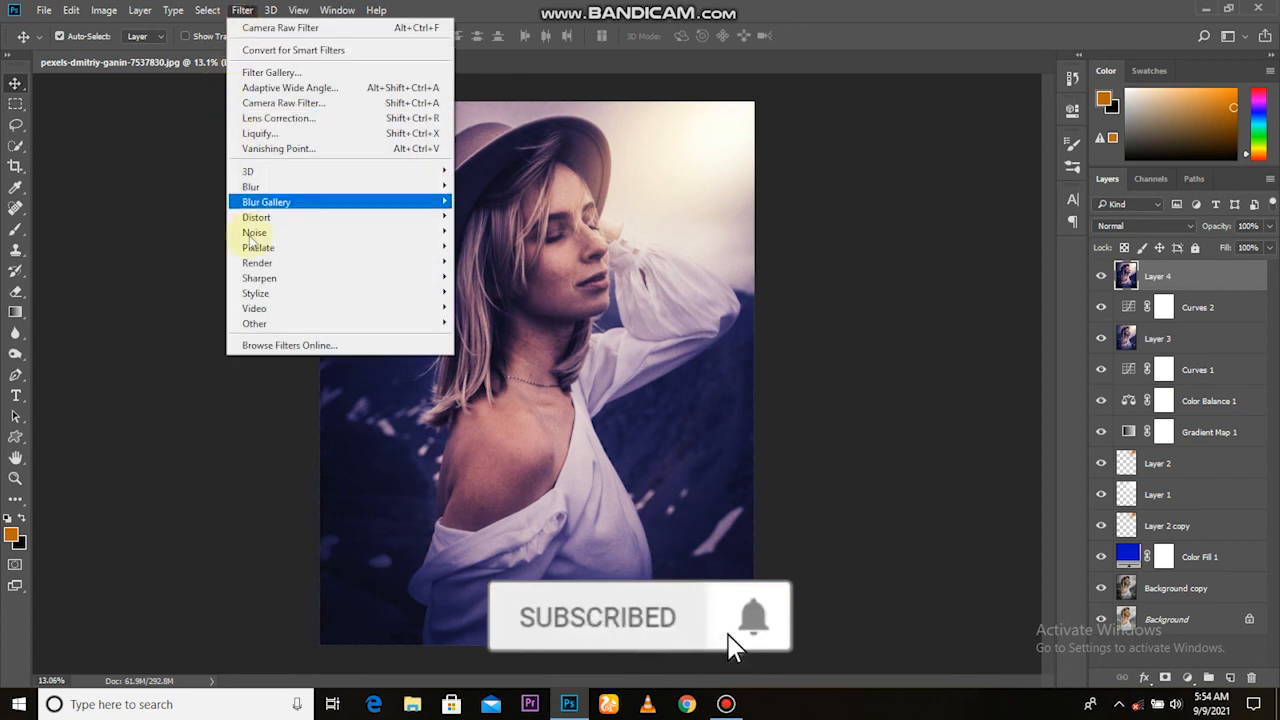
click(258, 104)
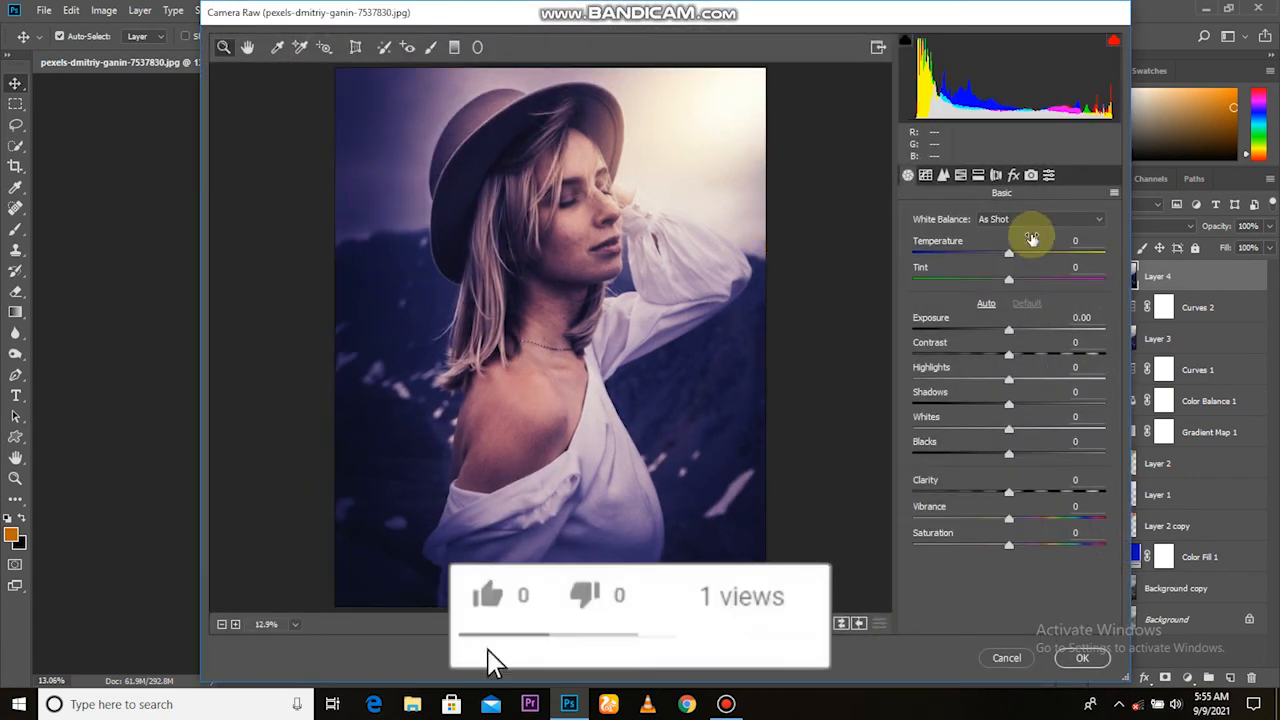
click(1007, 336)
drag(1007, 338, 987, 431)
click(1010, 430)
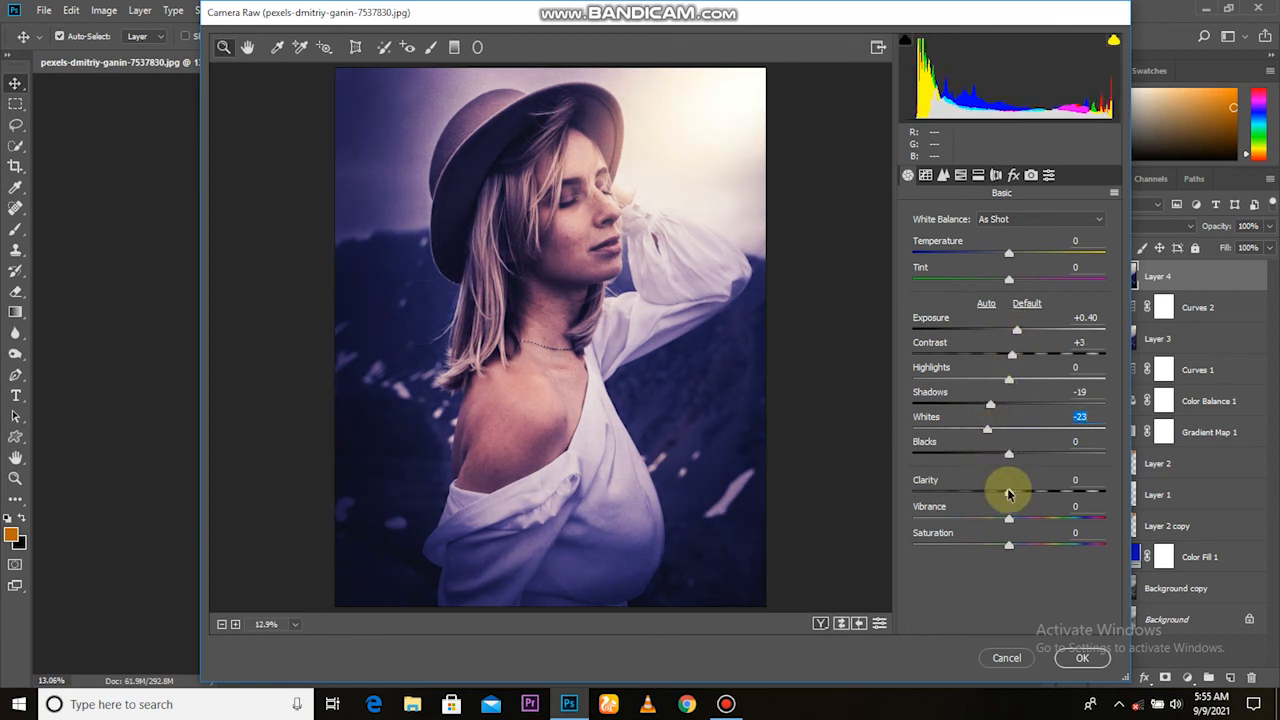
- Set Clarity to +15 and Vibrance to -19, and apply the Camera Raw filter with a slight dark post-crop vignette
drag(1021, 495, 992, 520)
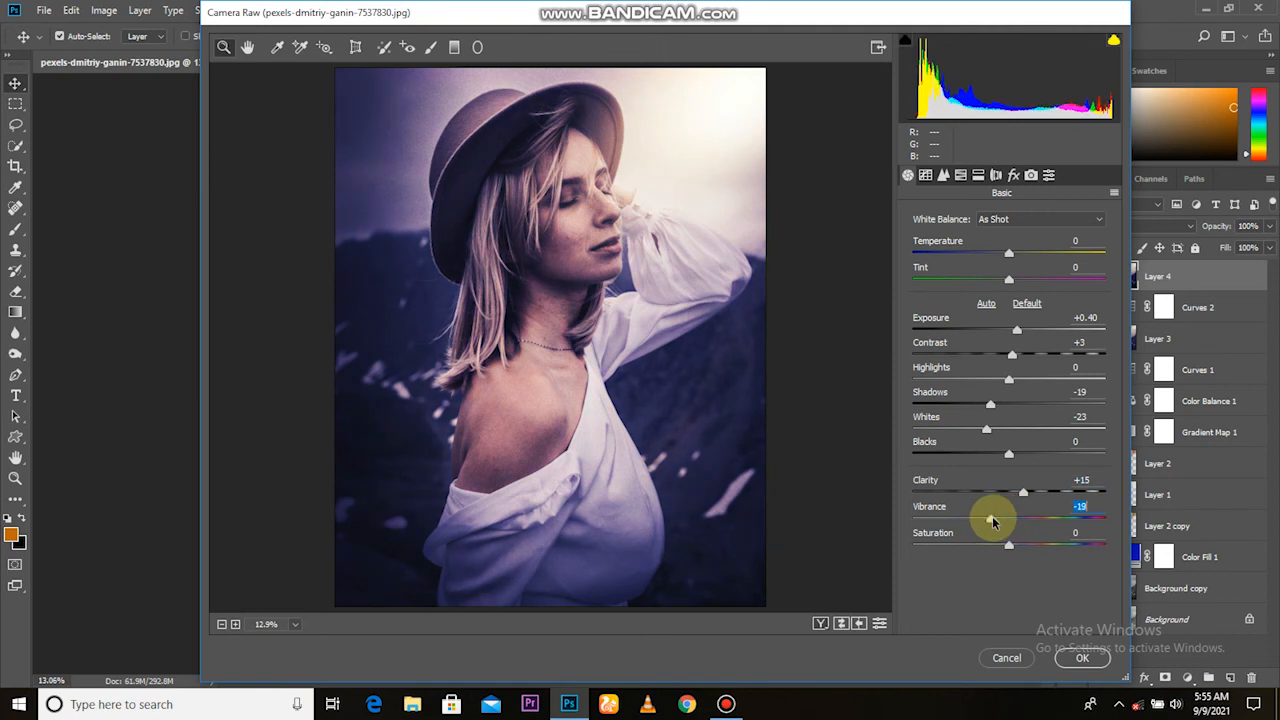
click(1014, 177)
drag(1010, 451, 995, 449)
click(1084, 657)
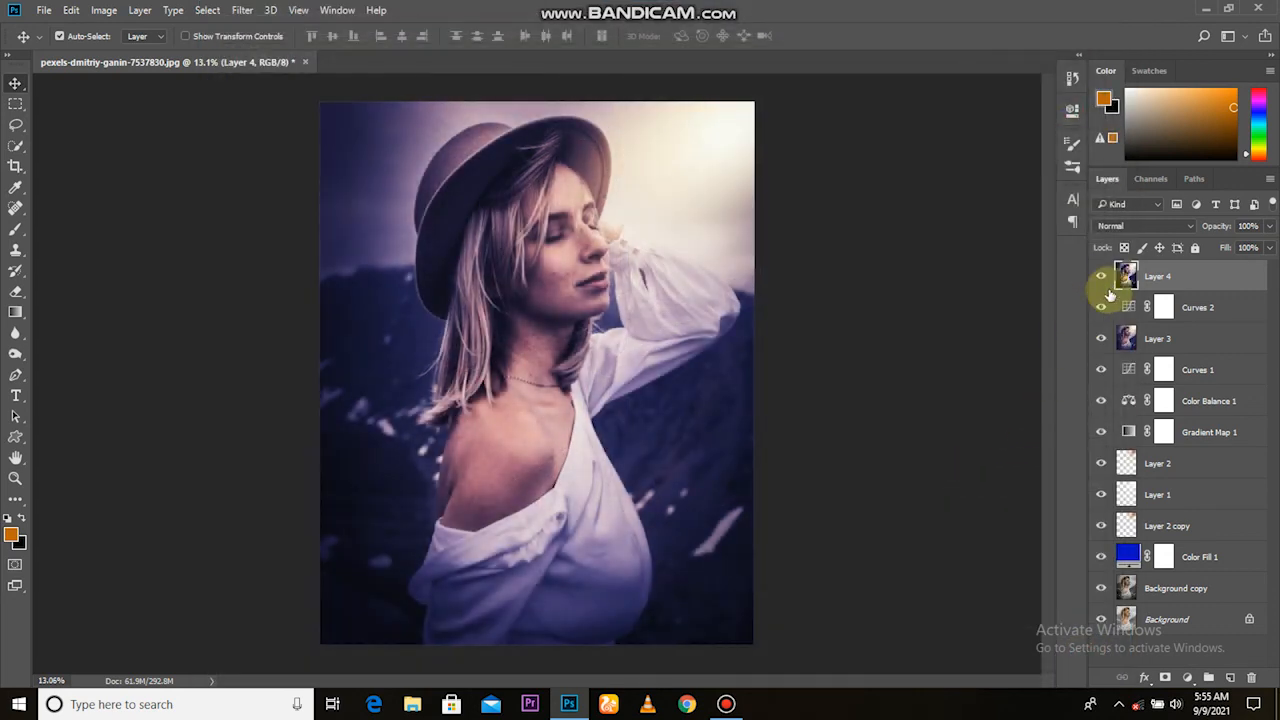
- Hide and reshow Layer 4 to compare the Camera Raw result, and inspect the portrait closer
click(1101, 277)
click(1101, 277)
scroll(729, 420, up, 2)
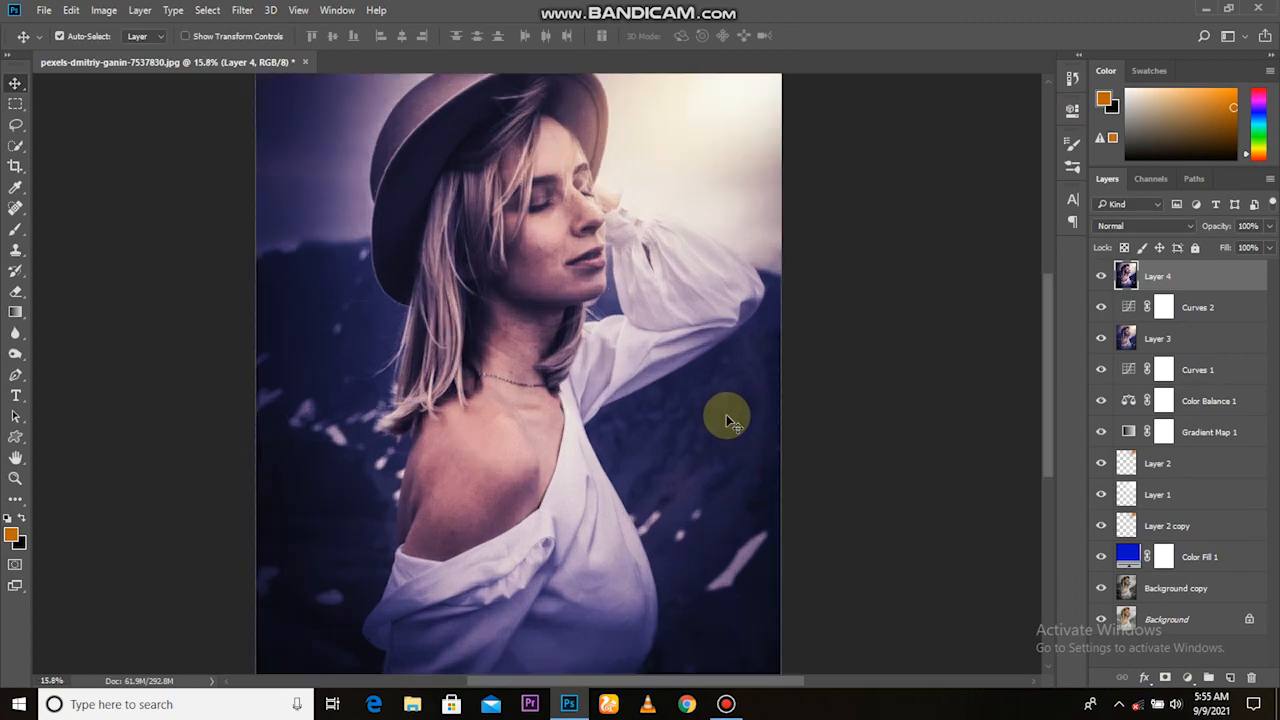